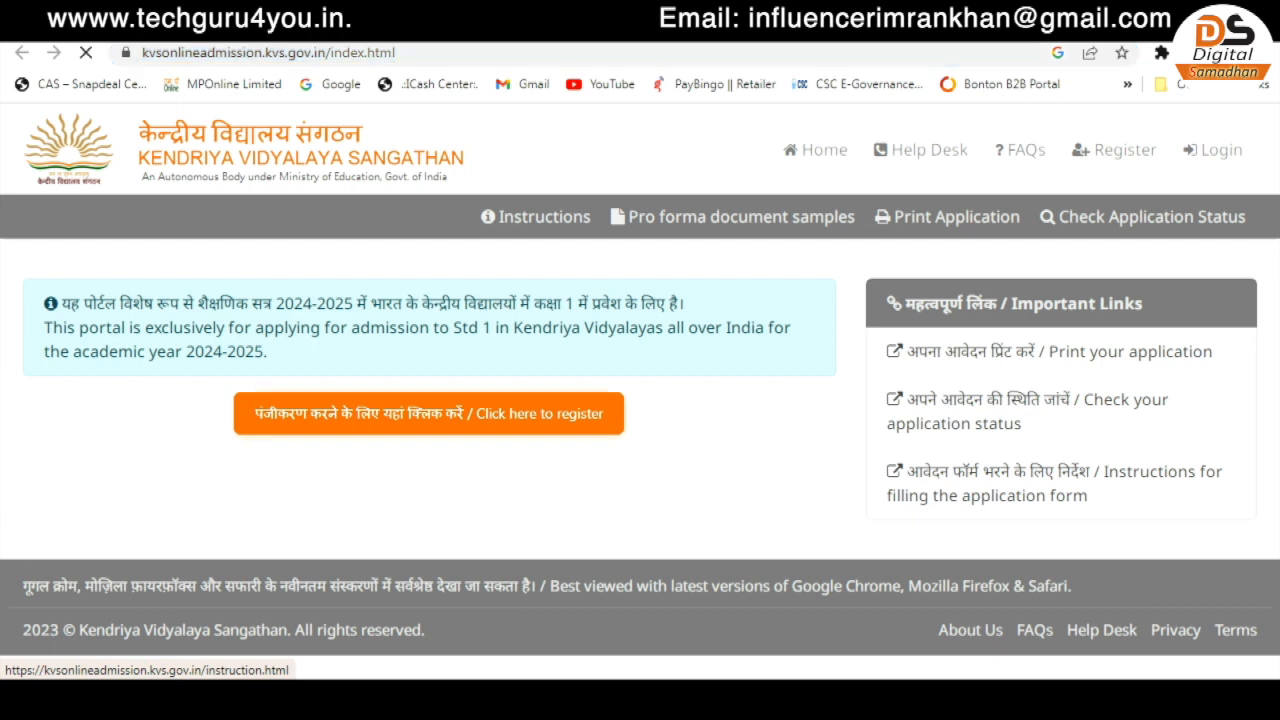
- Accept the admission instructions and proceed to the new registration form
scroll(640, 400, "down", 20)
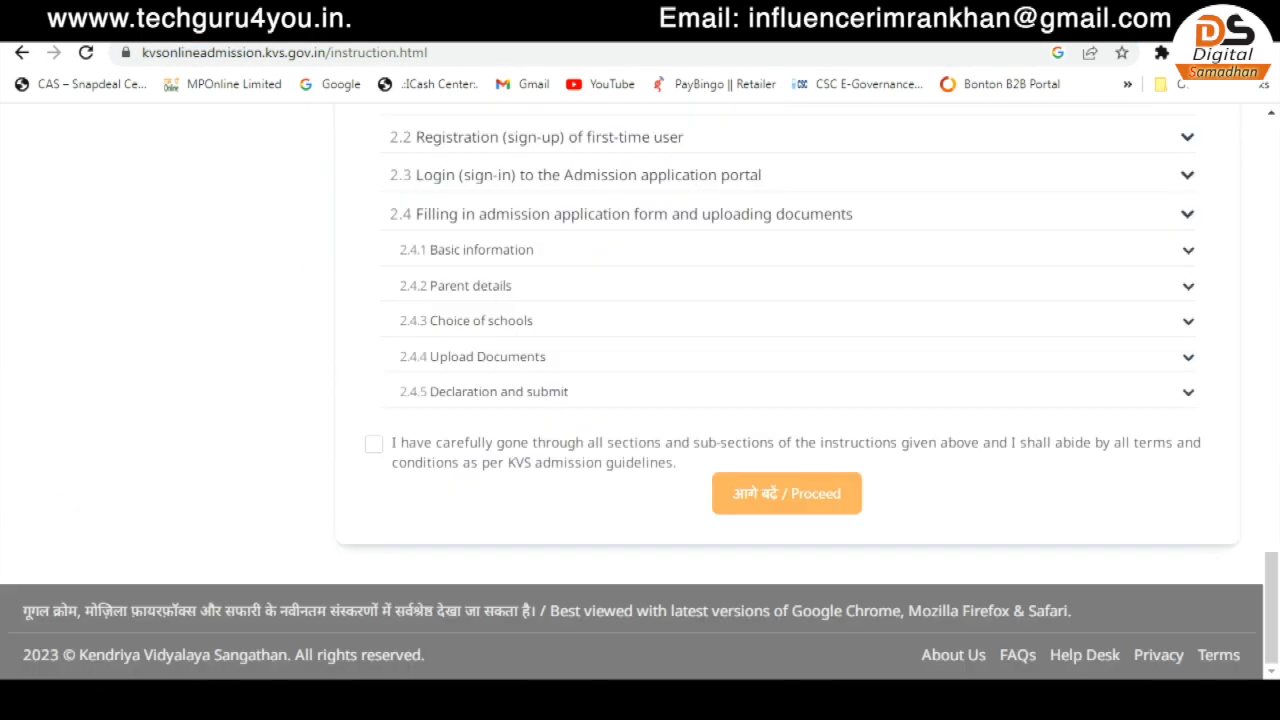
left_click(374, 444)
left_click(787, 494)
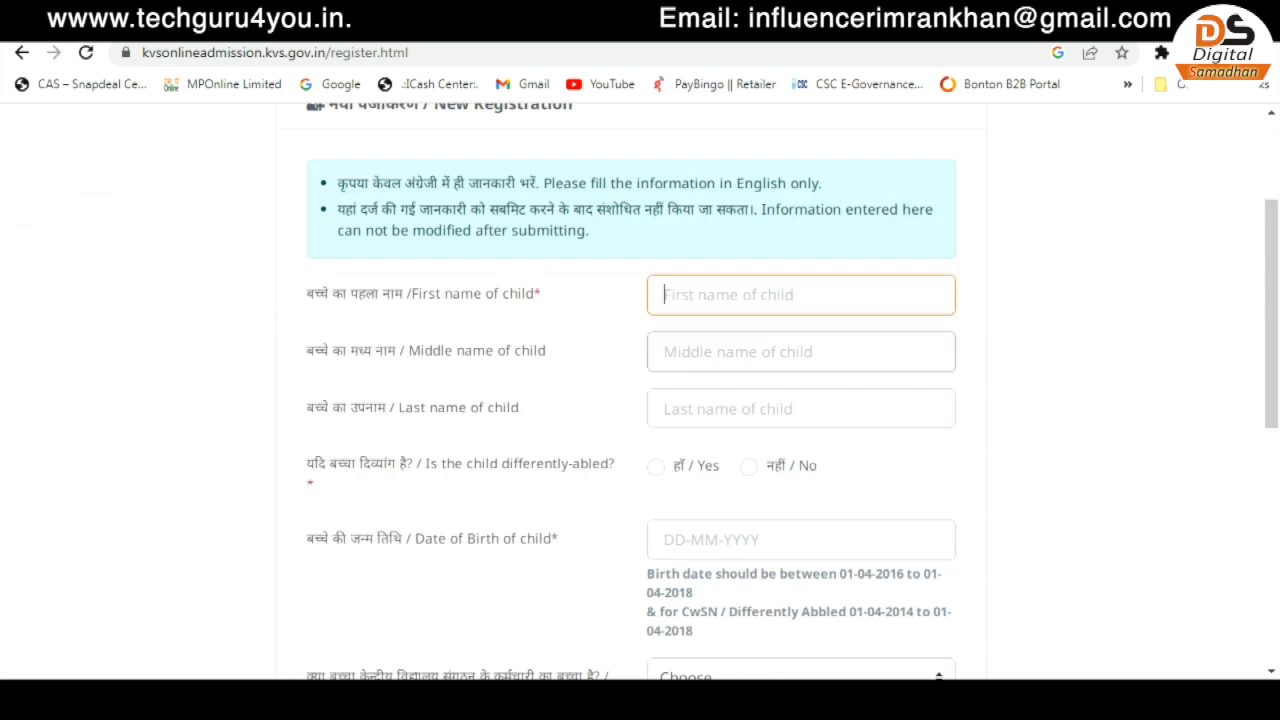
left_click(801, 352)
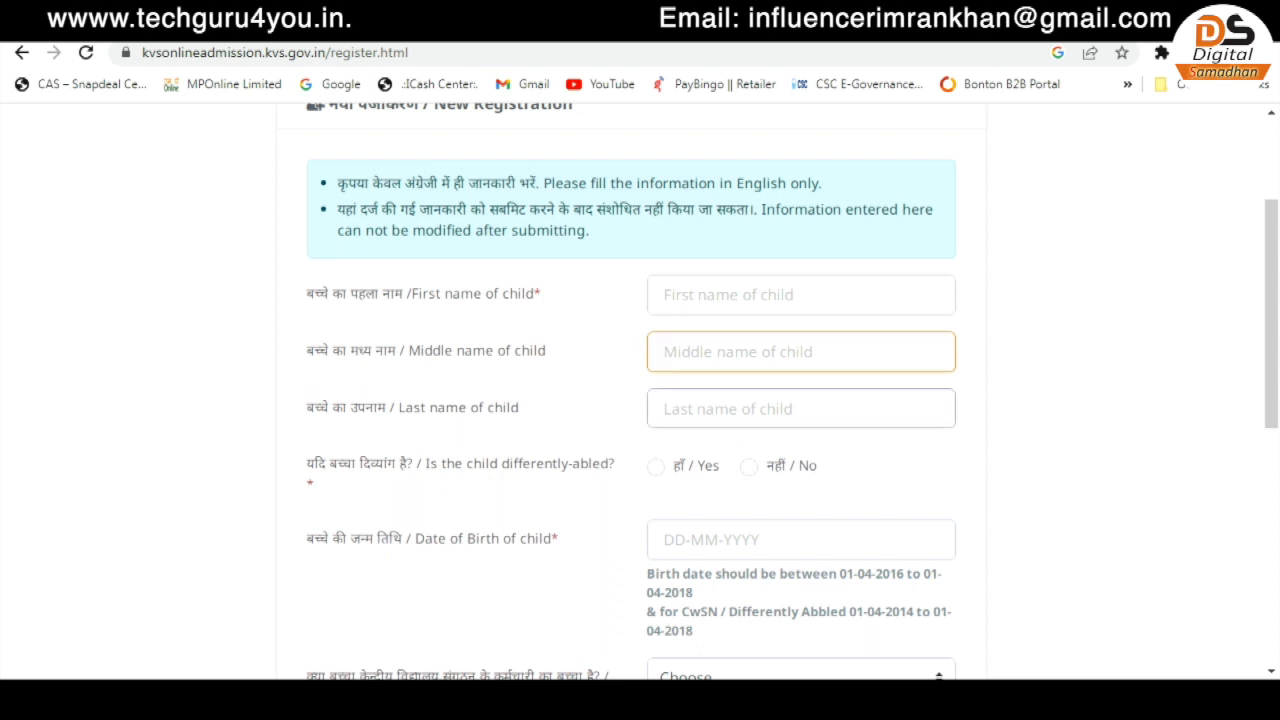
left_click_drag(398, 407, 468, 407)
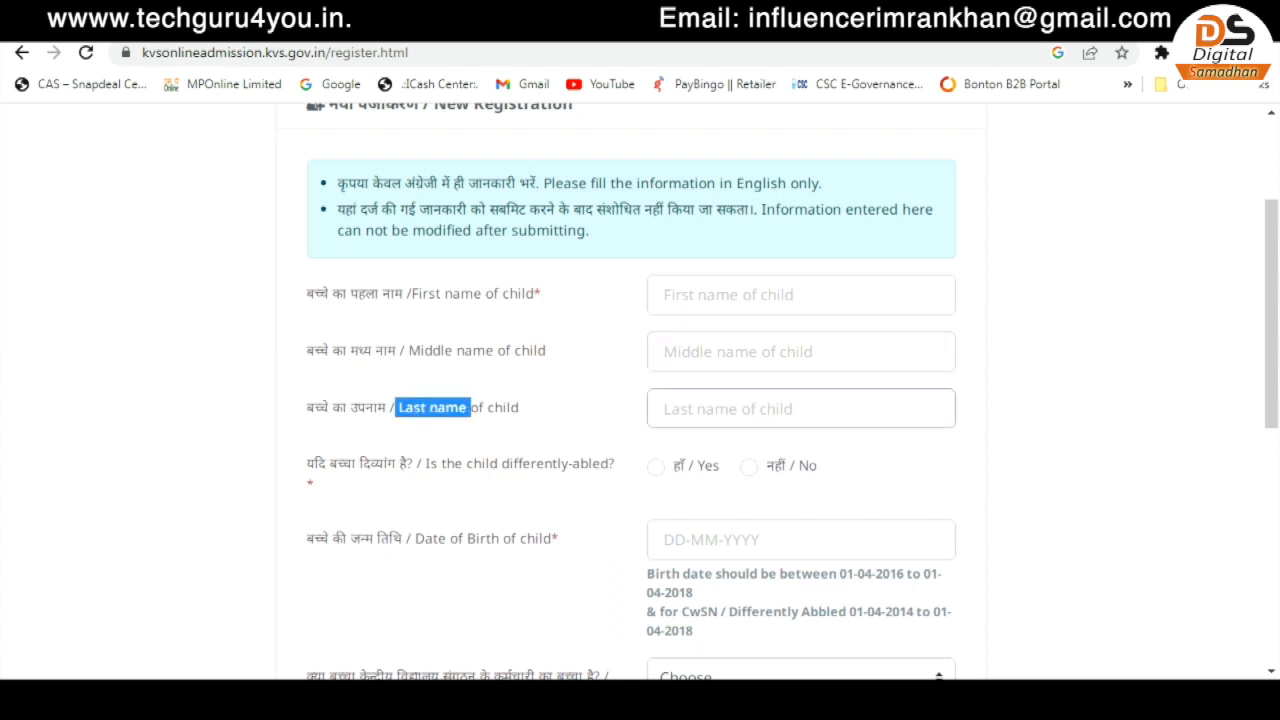
left_click(801, 295)
left_click(656, 467)
left_click(749, 466)
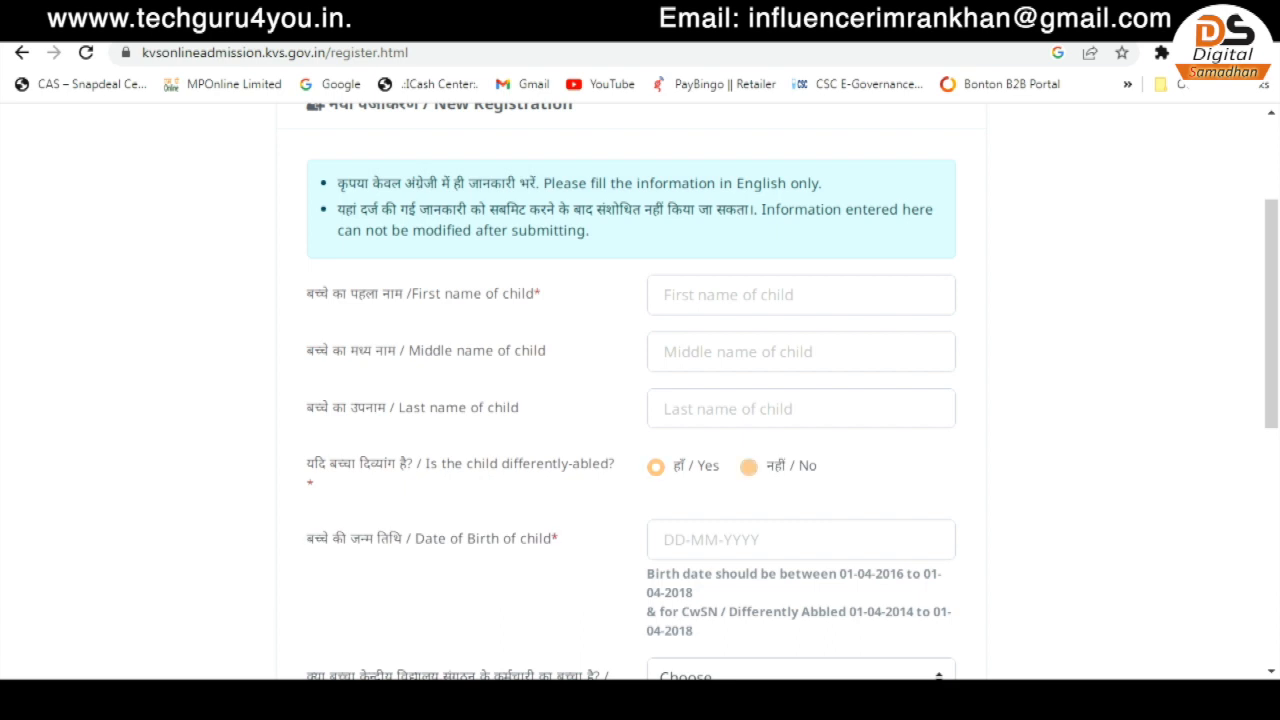
scroll(749, 466, "down", 1)
left_click(801, 439)
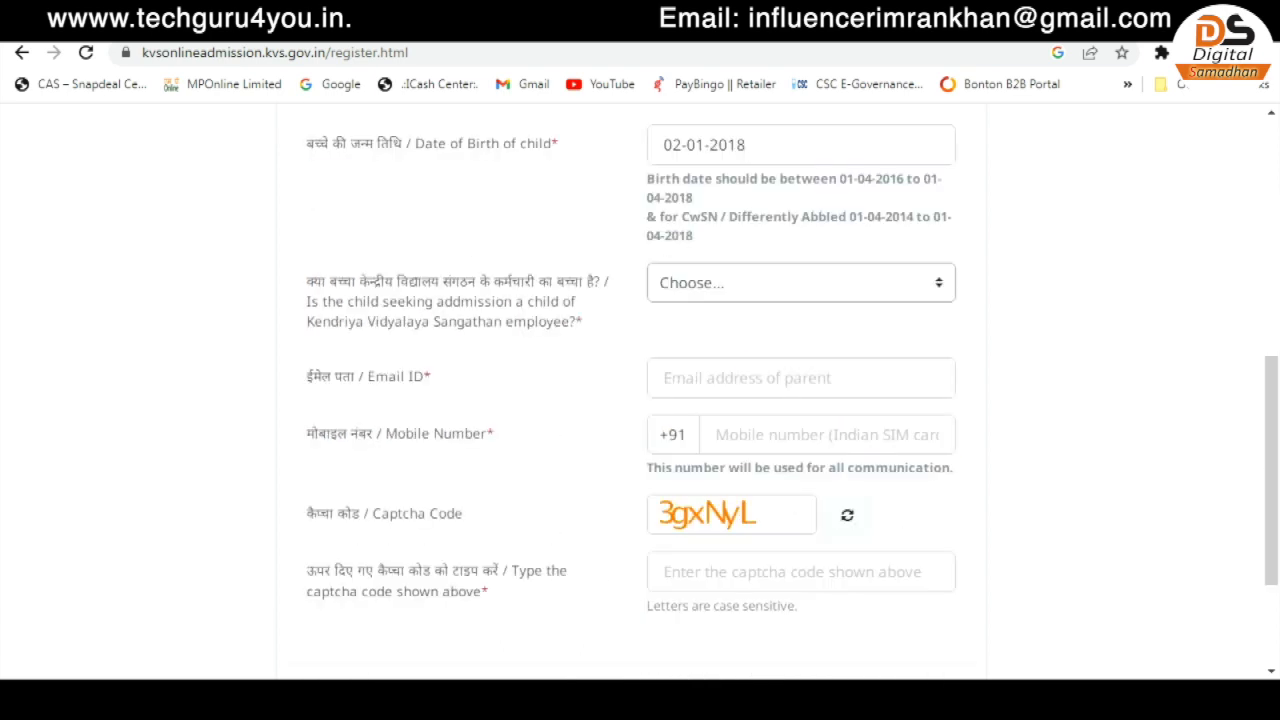
- Choose Not Applicable for KVS employee's child, fill email, mobile and captcha, and register
left_click(800, 282)
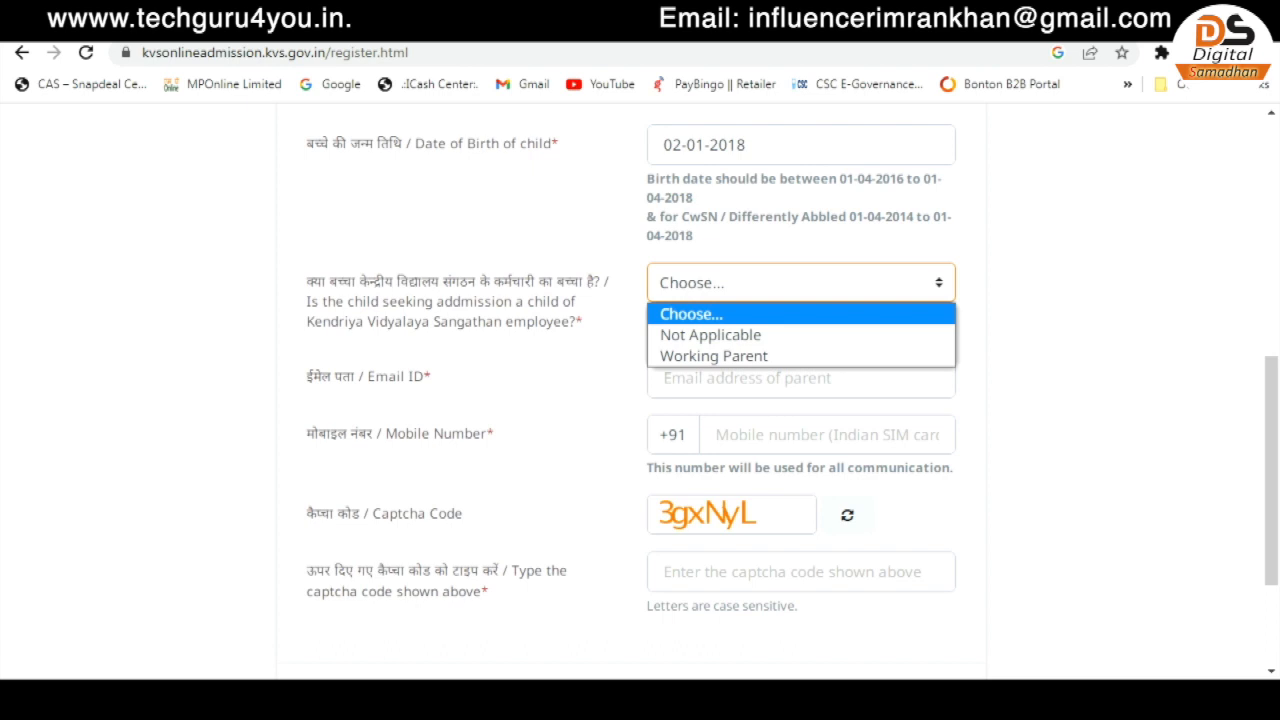
left_click(738, 335)
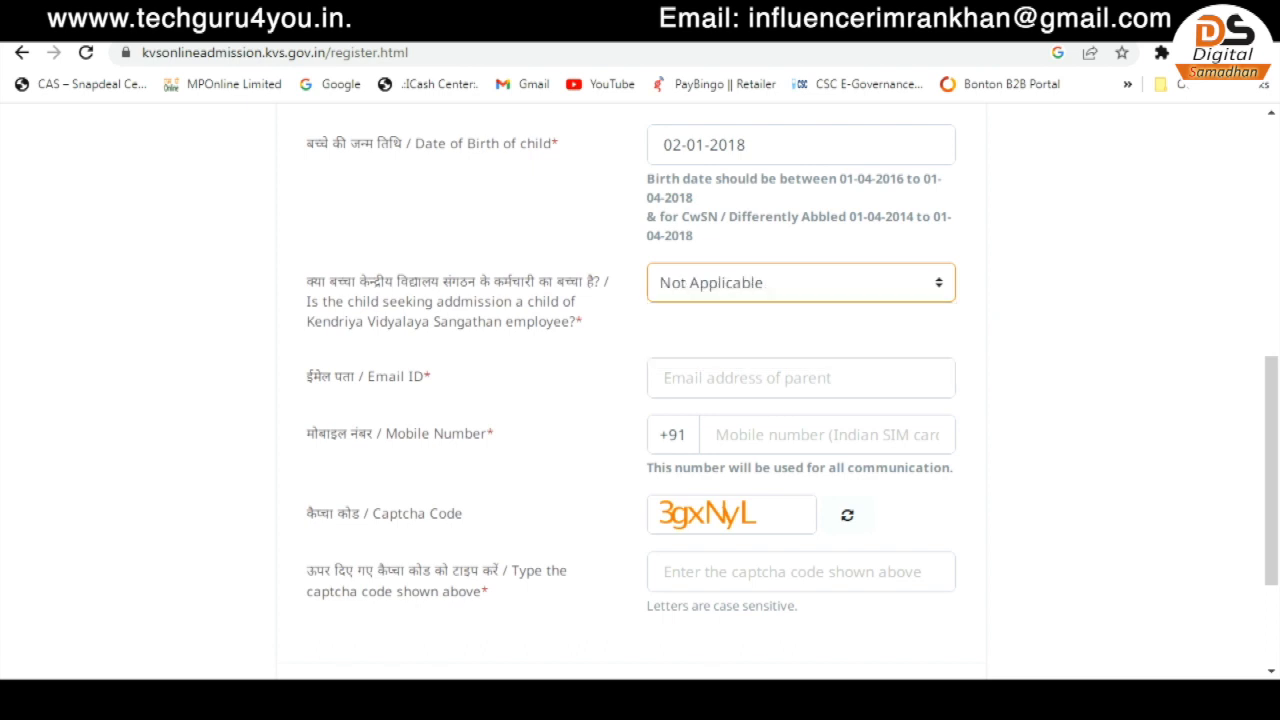
left_click(778, 379)
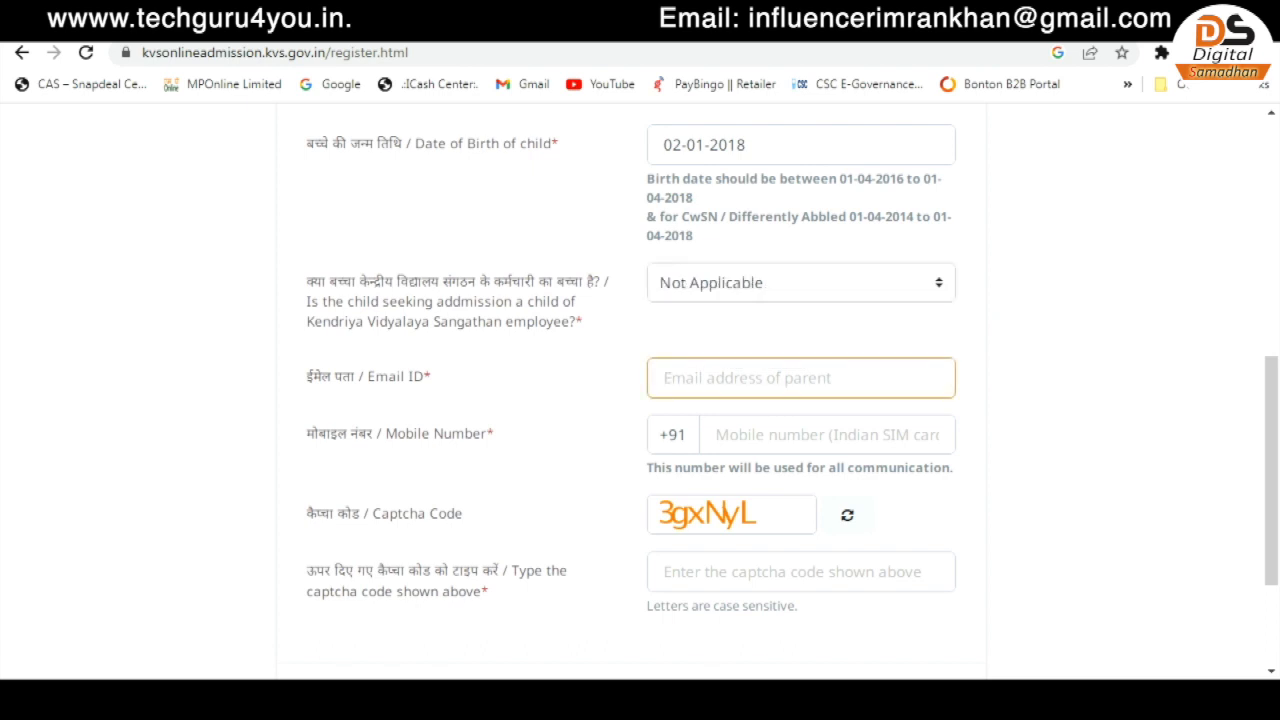
left_click(800, 435)
scroll(800, 435, "down", 1)
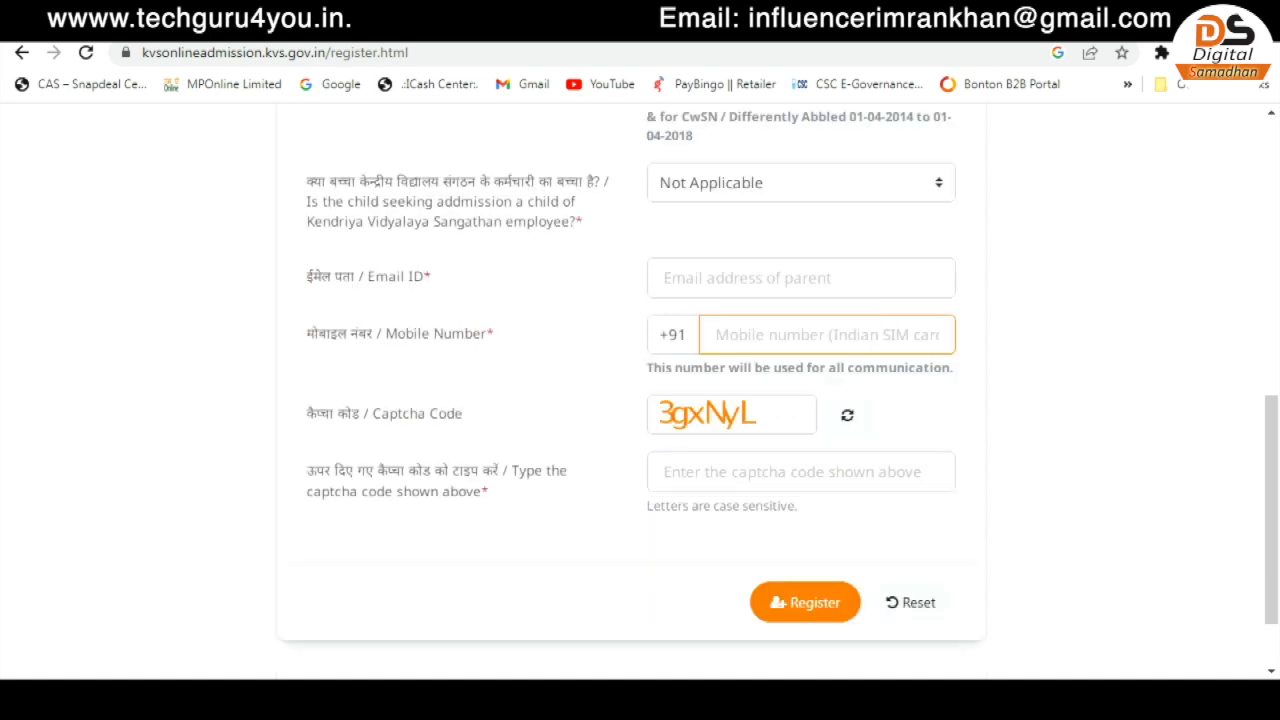
left_click(800, 472)
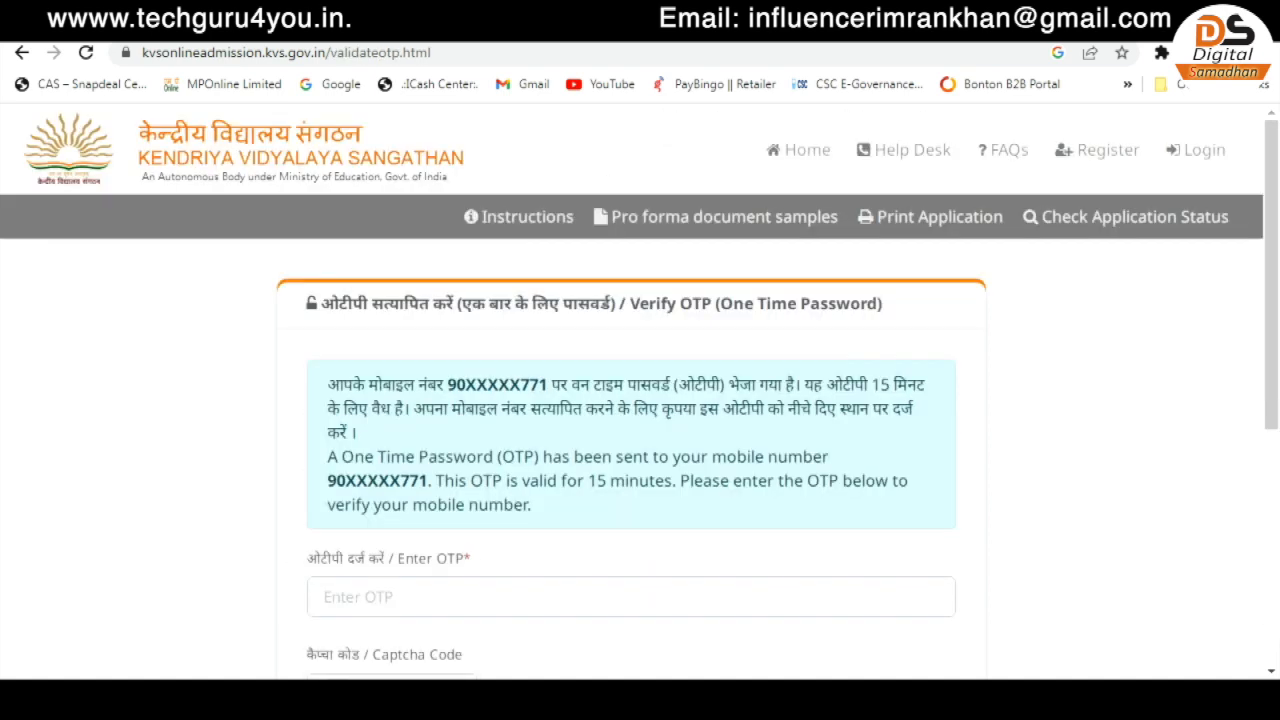
scroll(640, 400, "down", 3)
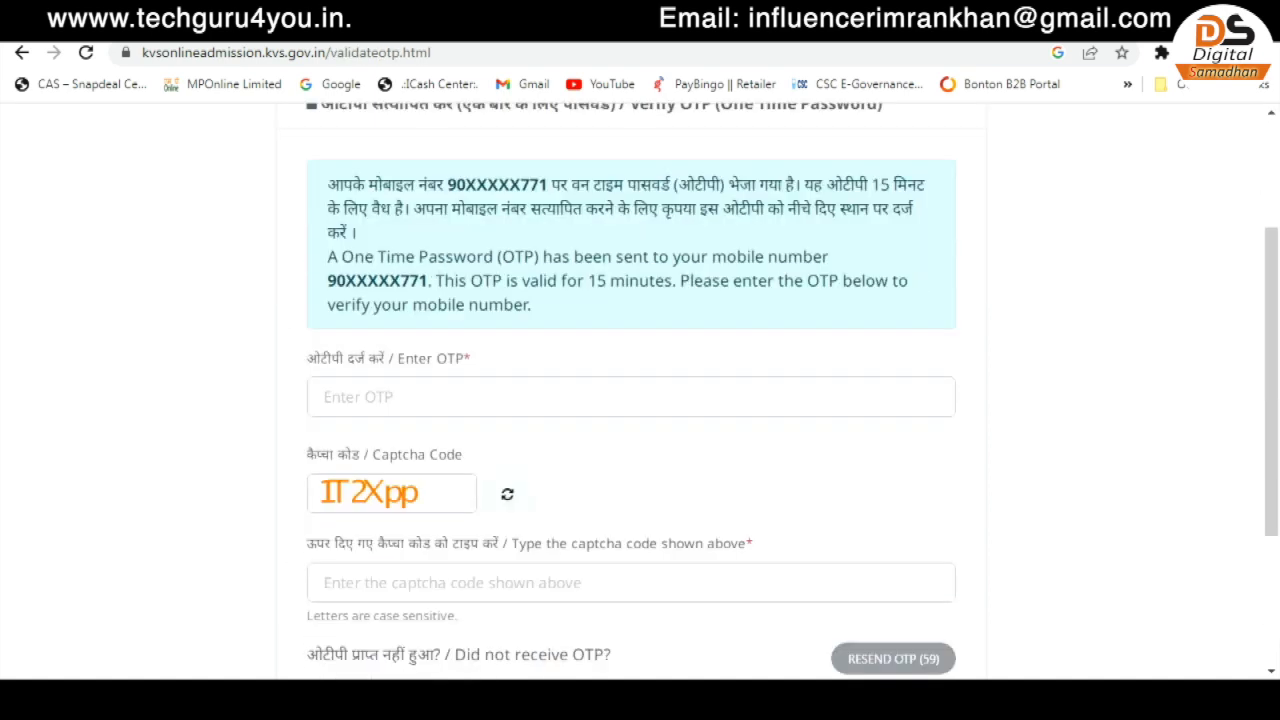
- Enter the received OTP and the captcha to verify the mobile number
left_click(631, 397)
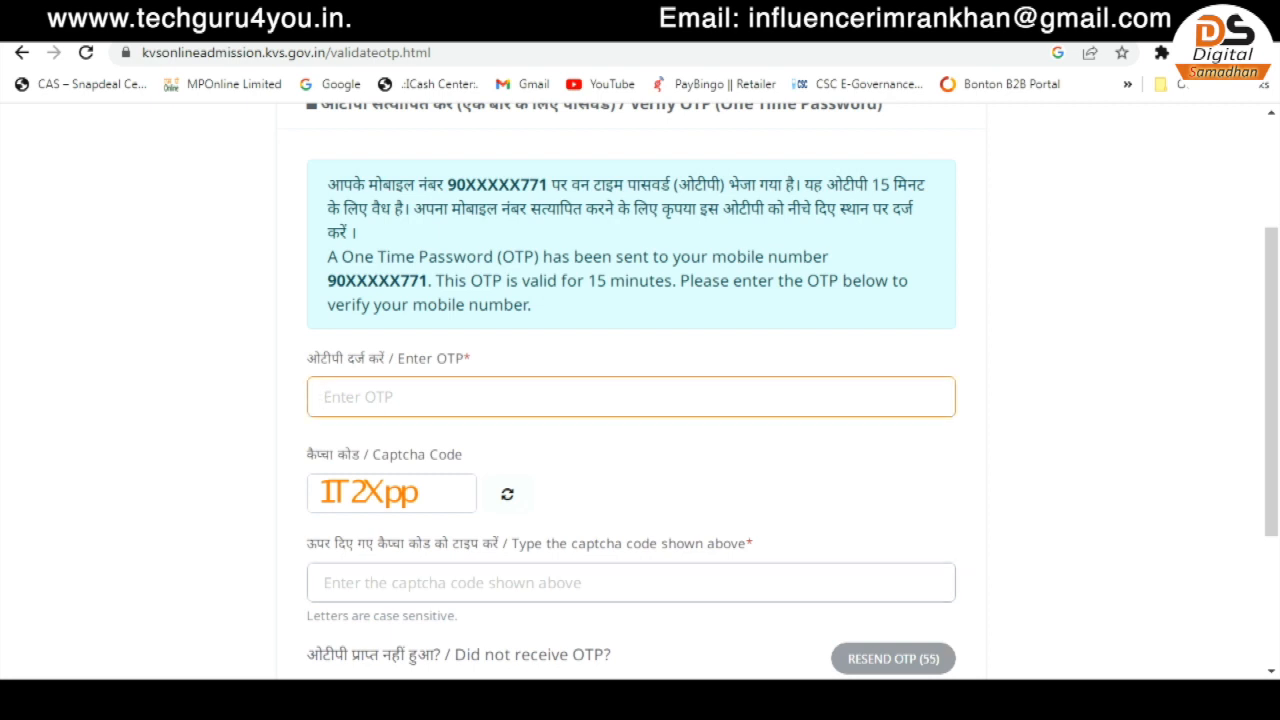
left_click(631, 583)
scroll(640, 400, "down", 1)
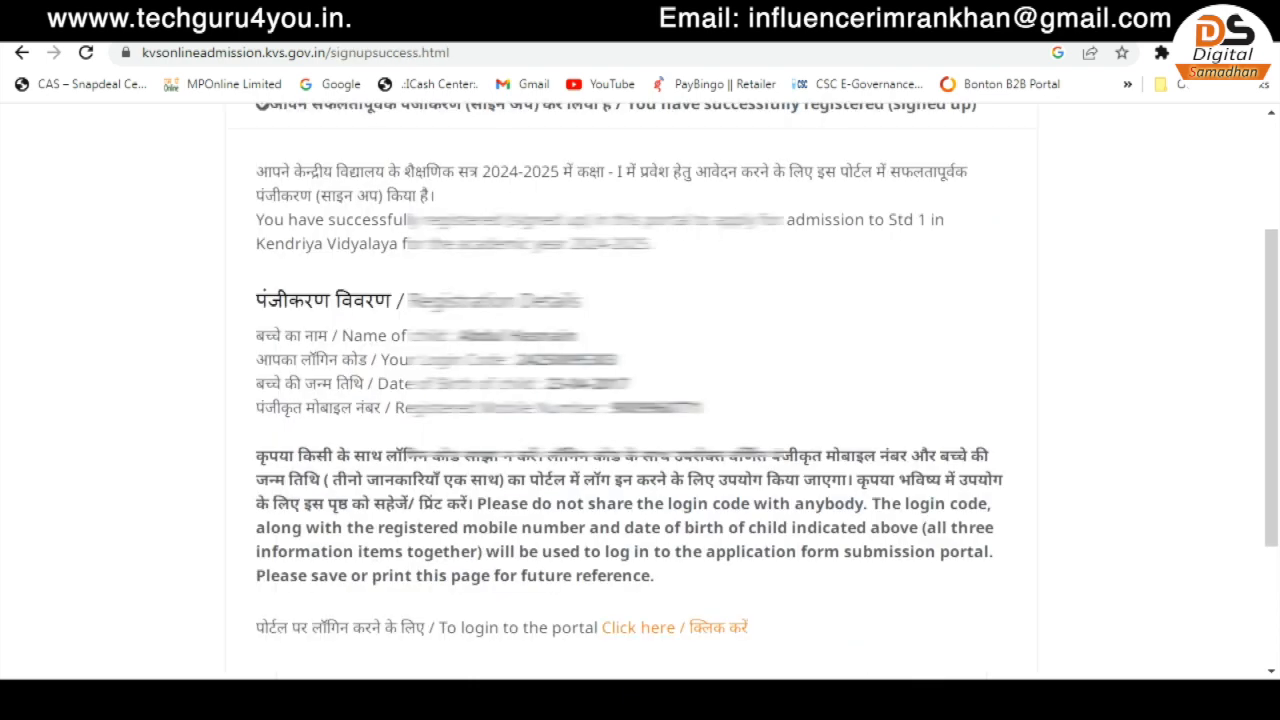
- Copy the login code, print the success page, and go to the sign-in page
left_click_drag(516, 360, 617, 360)
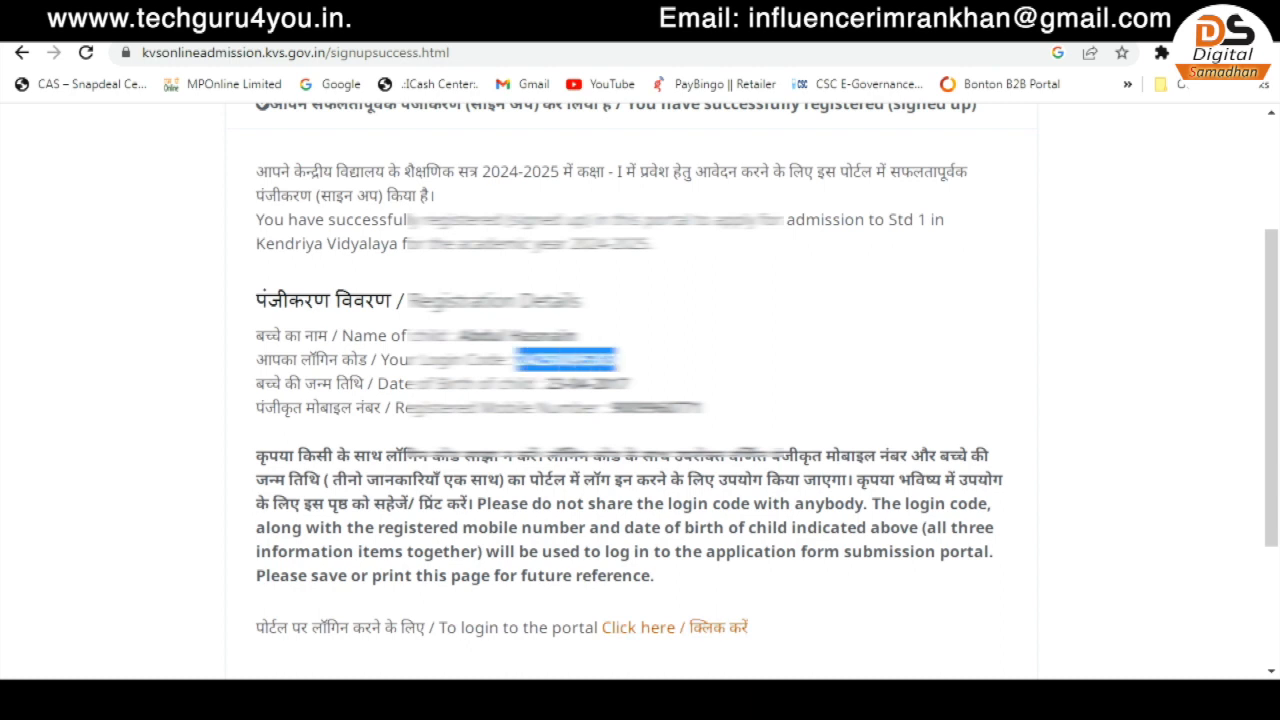
key("ctrl+p")
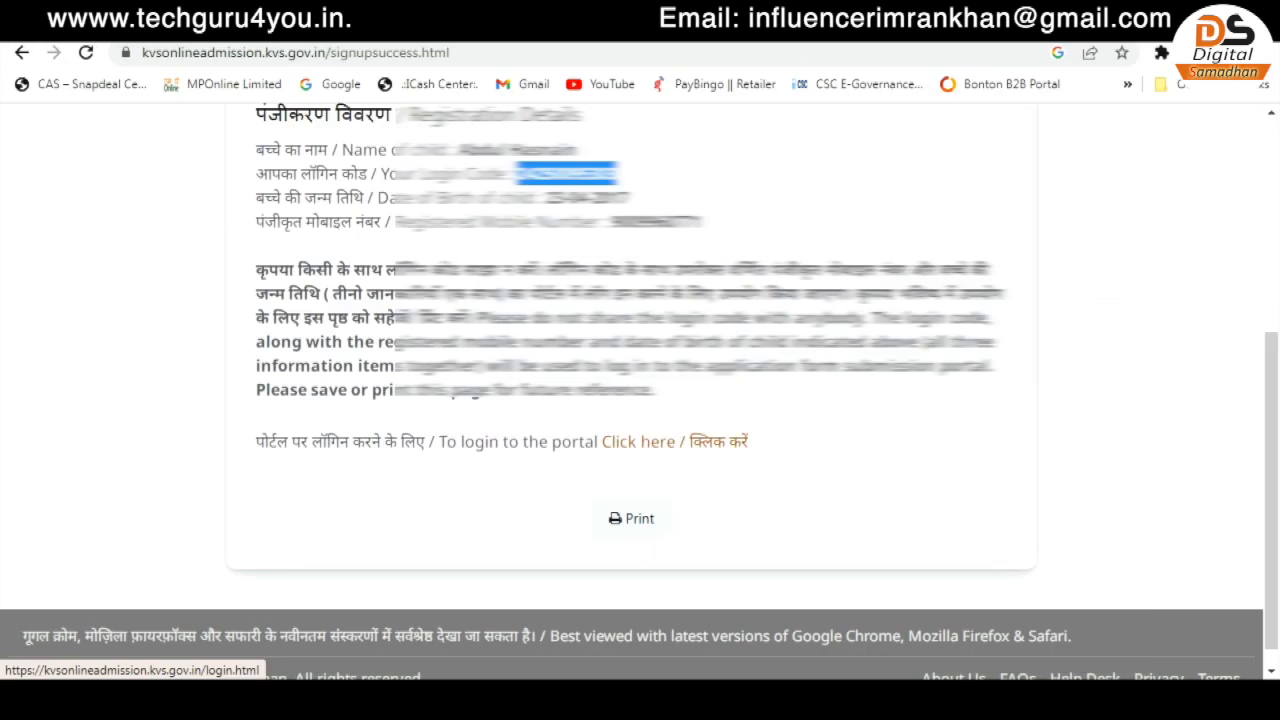
left_click(638, 441)
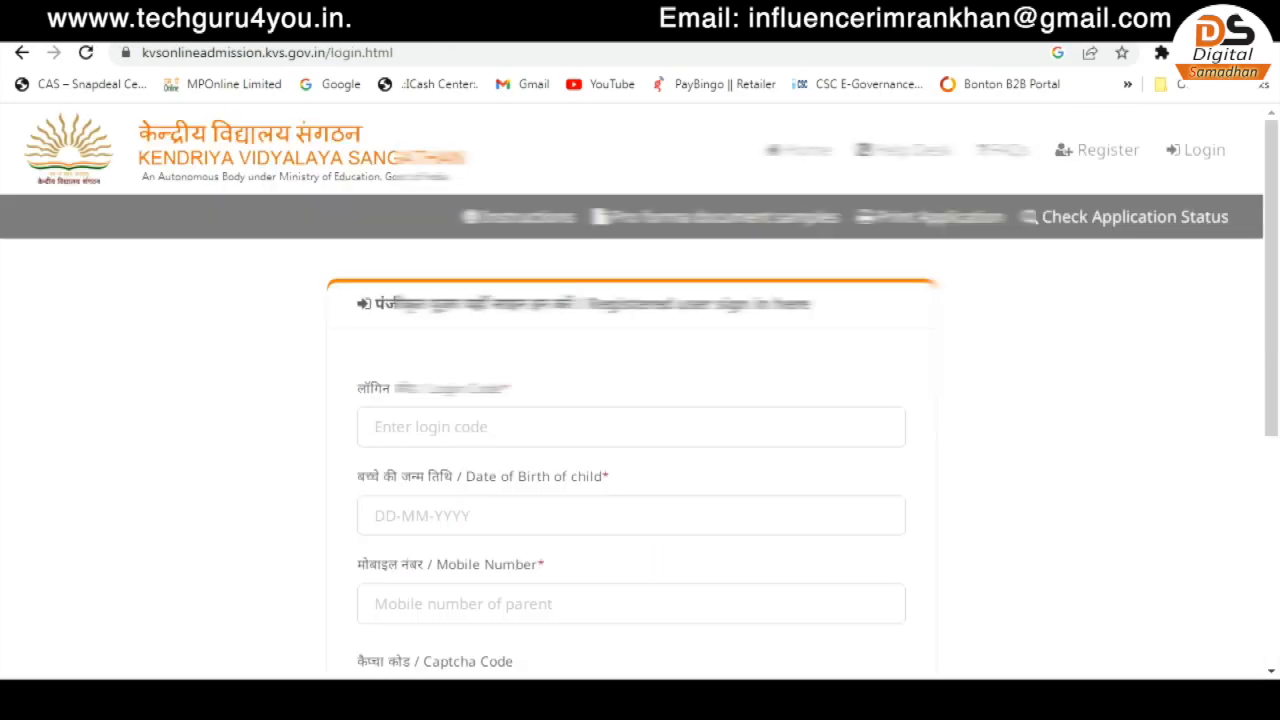
left_click(631, 427)
scroll(631, 427, "down", 1)
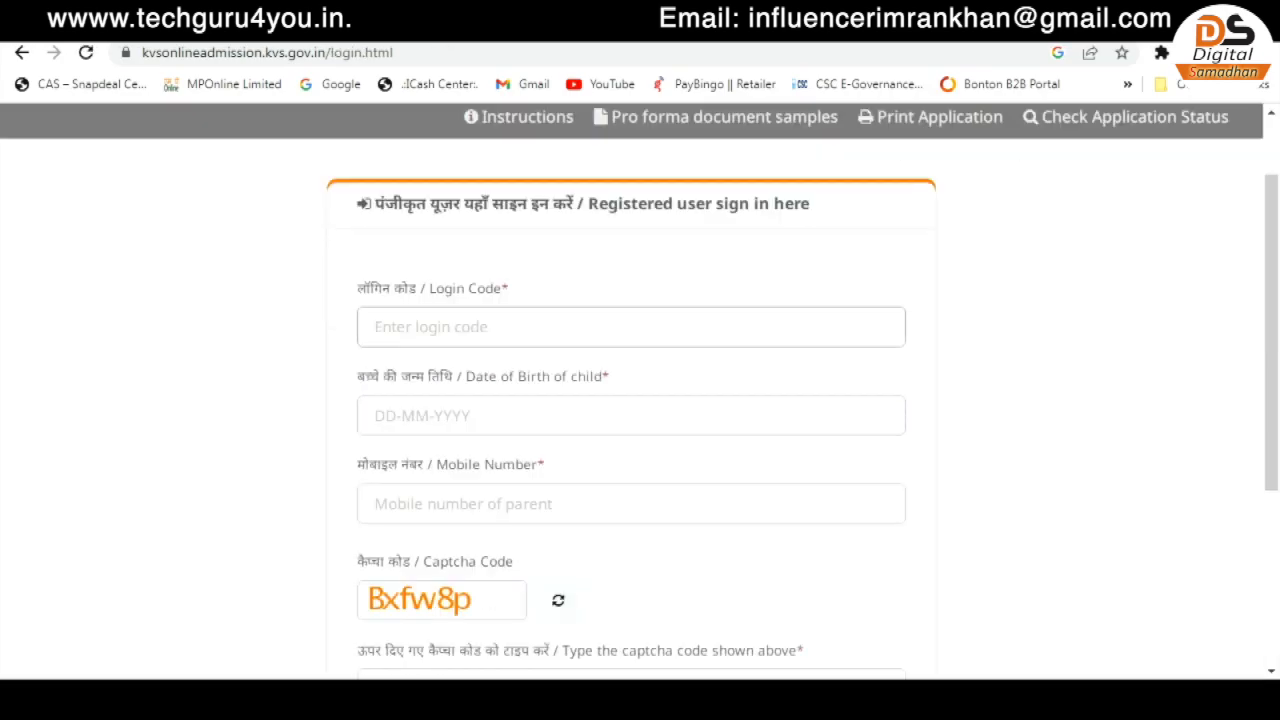
left_click(631, 327)
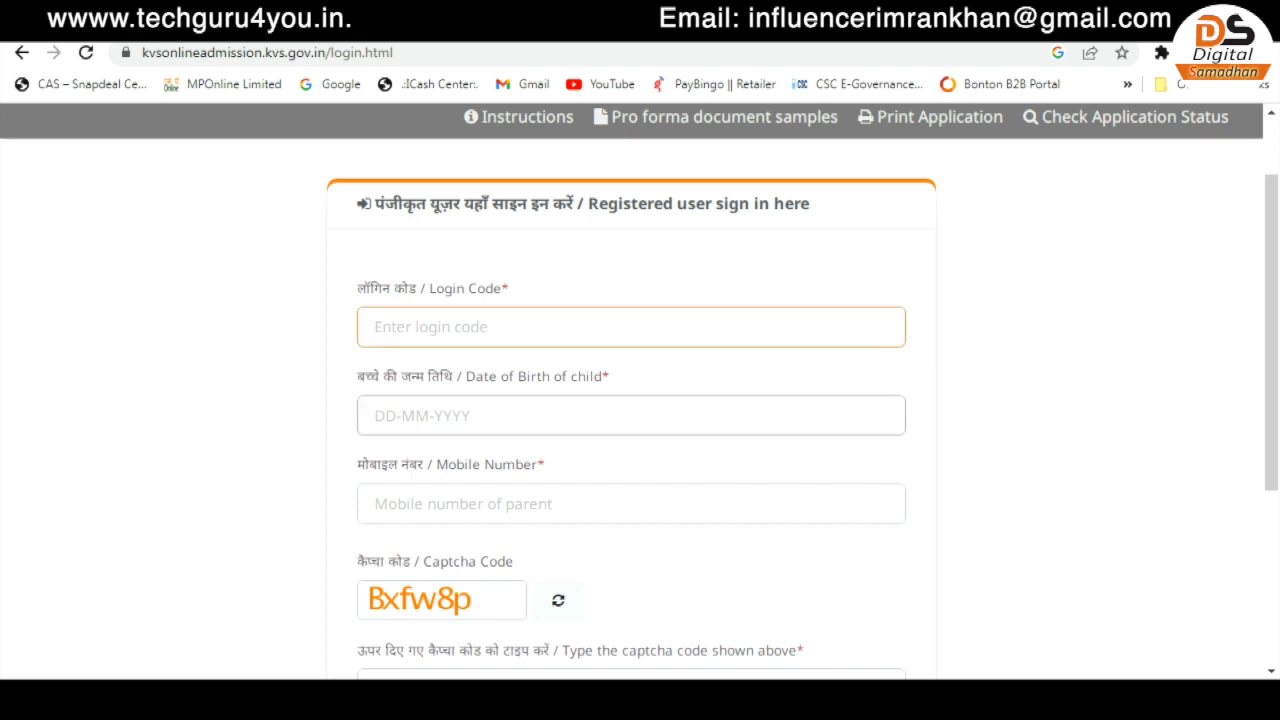
left_click(631, 415)
left_click(780, 562)
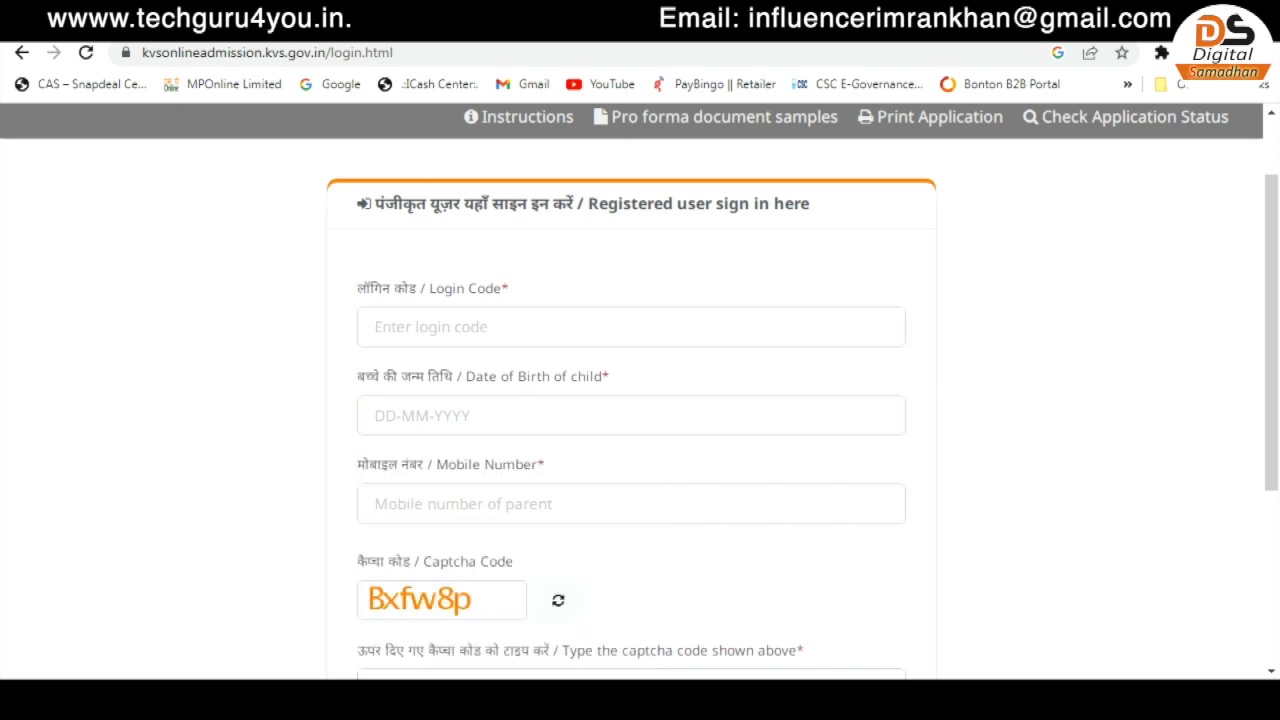
left_click(631, 504)
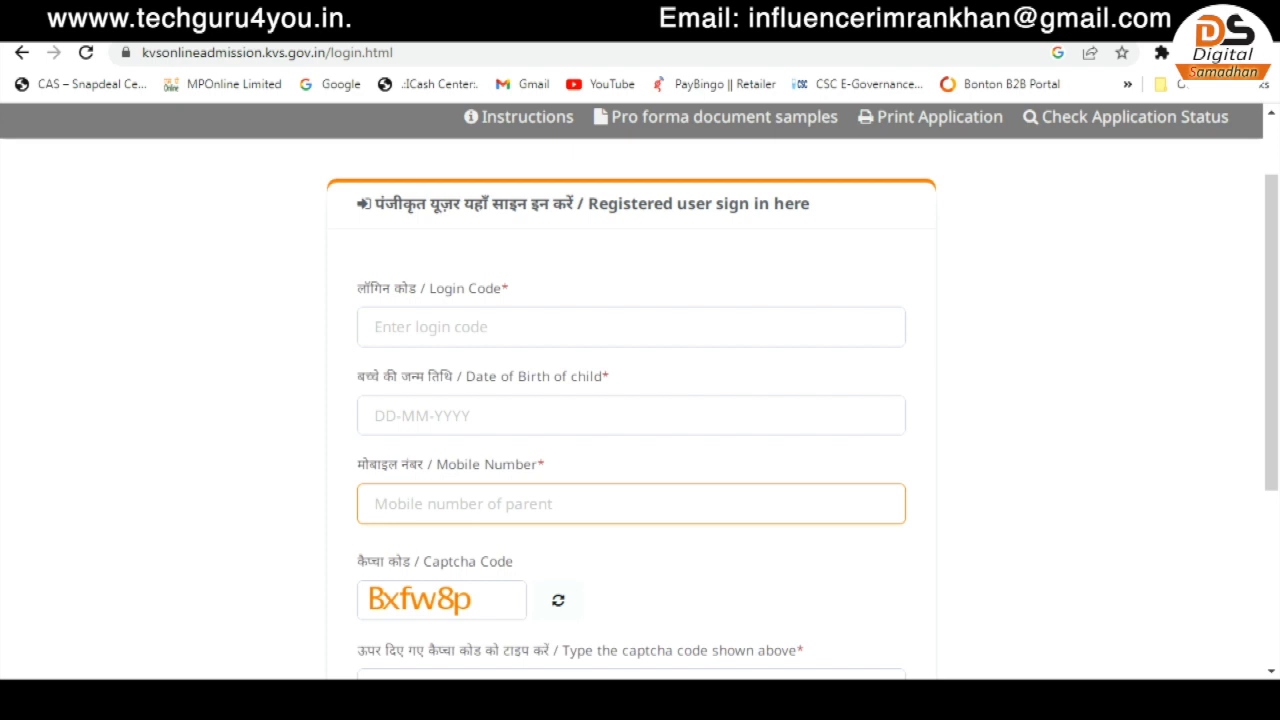
scroll(631, 504, "down", 1)
left_click(631, 589)
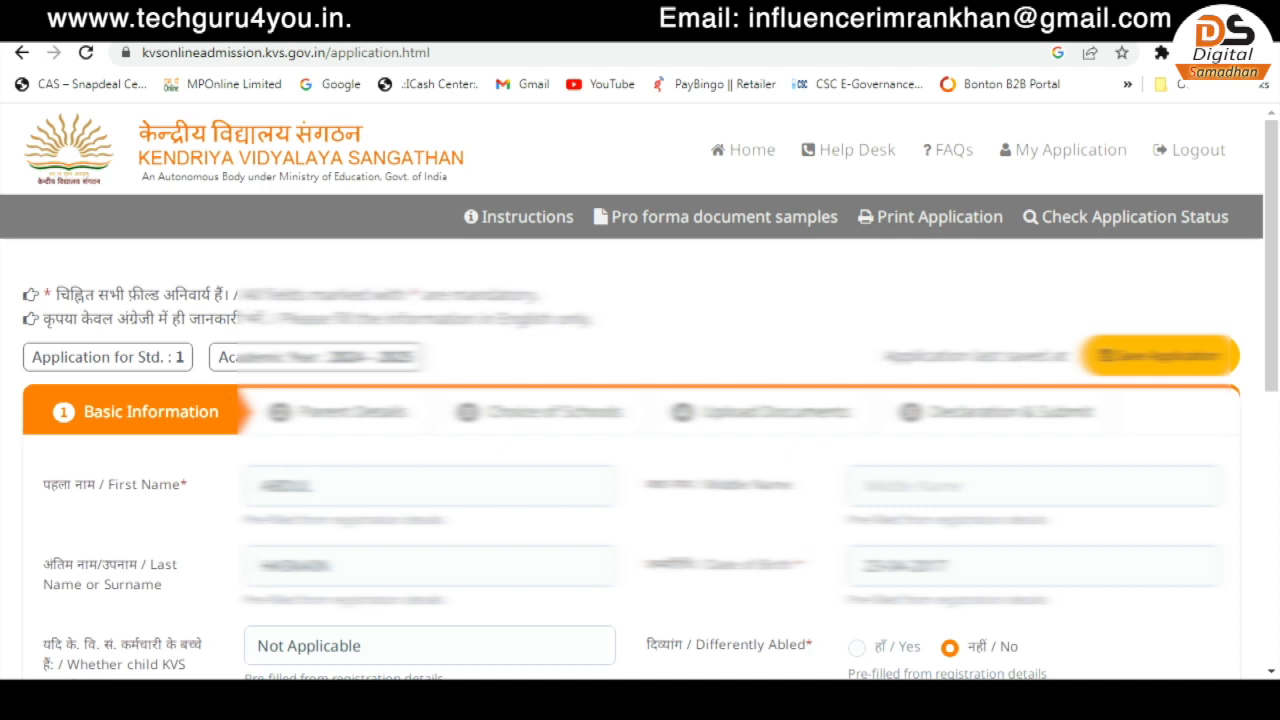
- Set gender Male and income group BPL, filling the BPL certificate number, date and authority
scroll(640, 400, "down", 2)
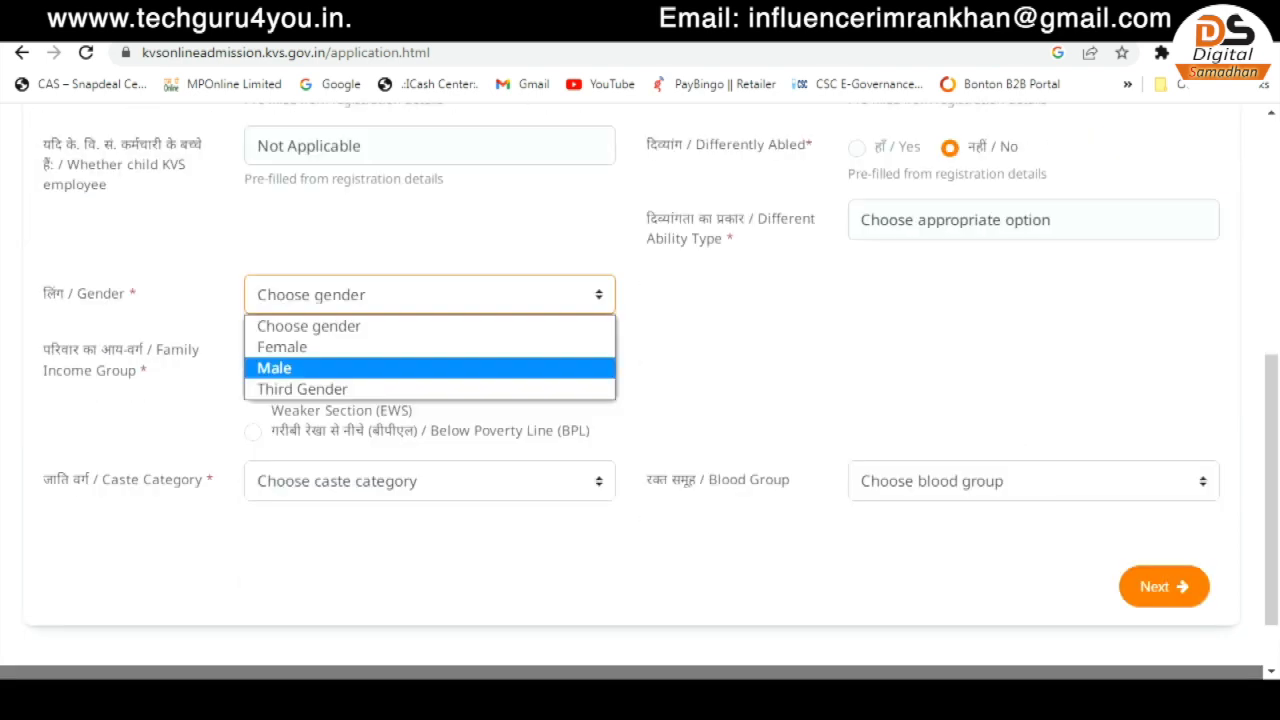
left_click(300, 367)
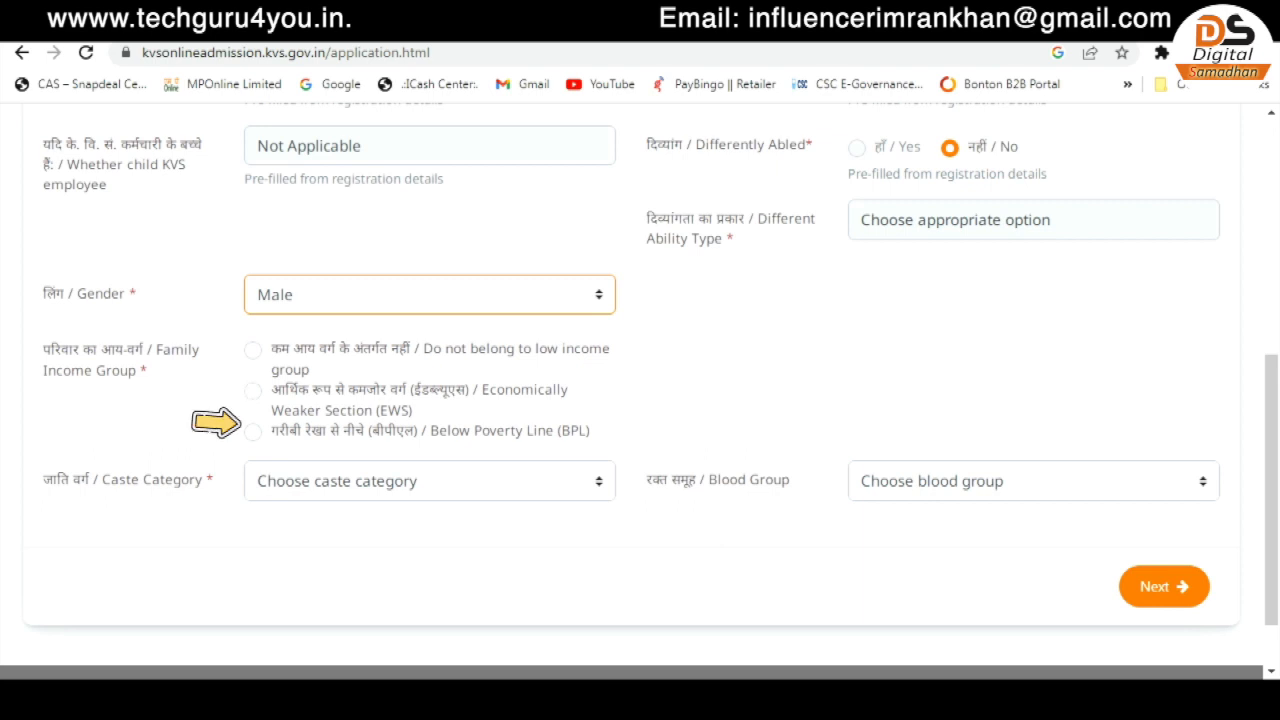
left_click(253, 350)
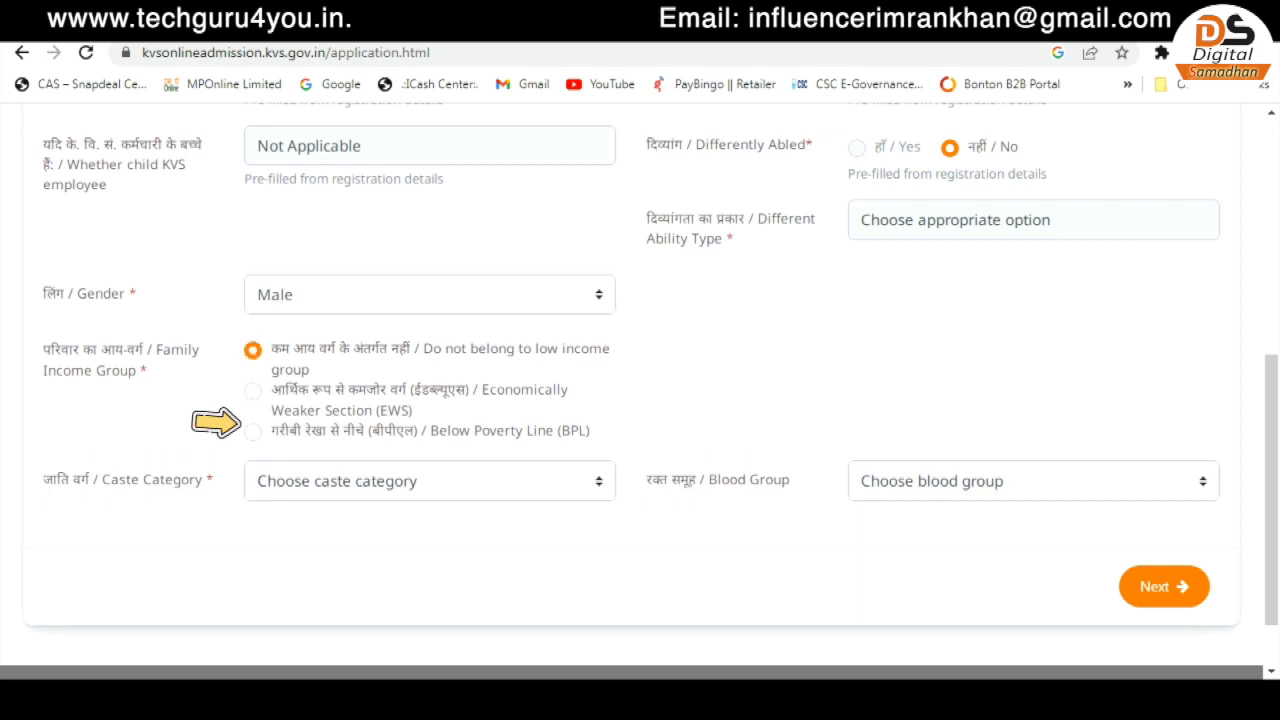
left_click(253, 431)
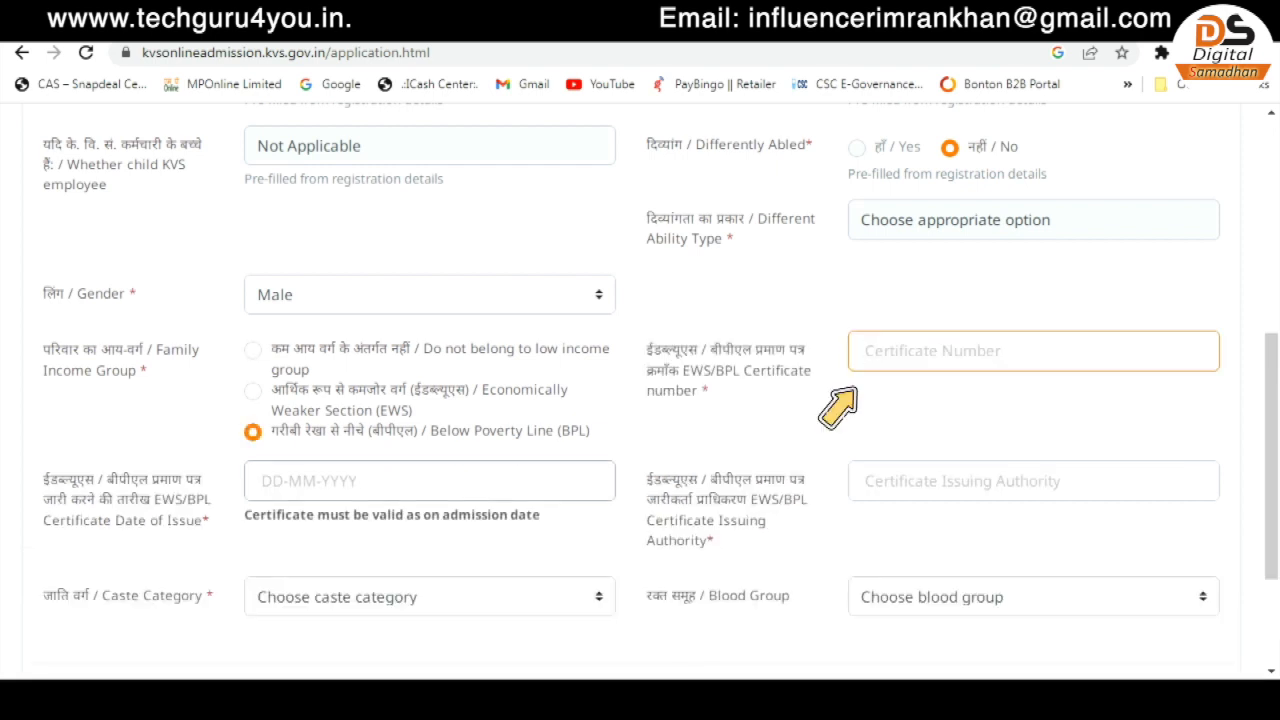
left_click(430, 481)
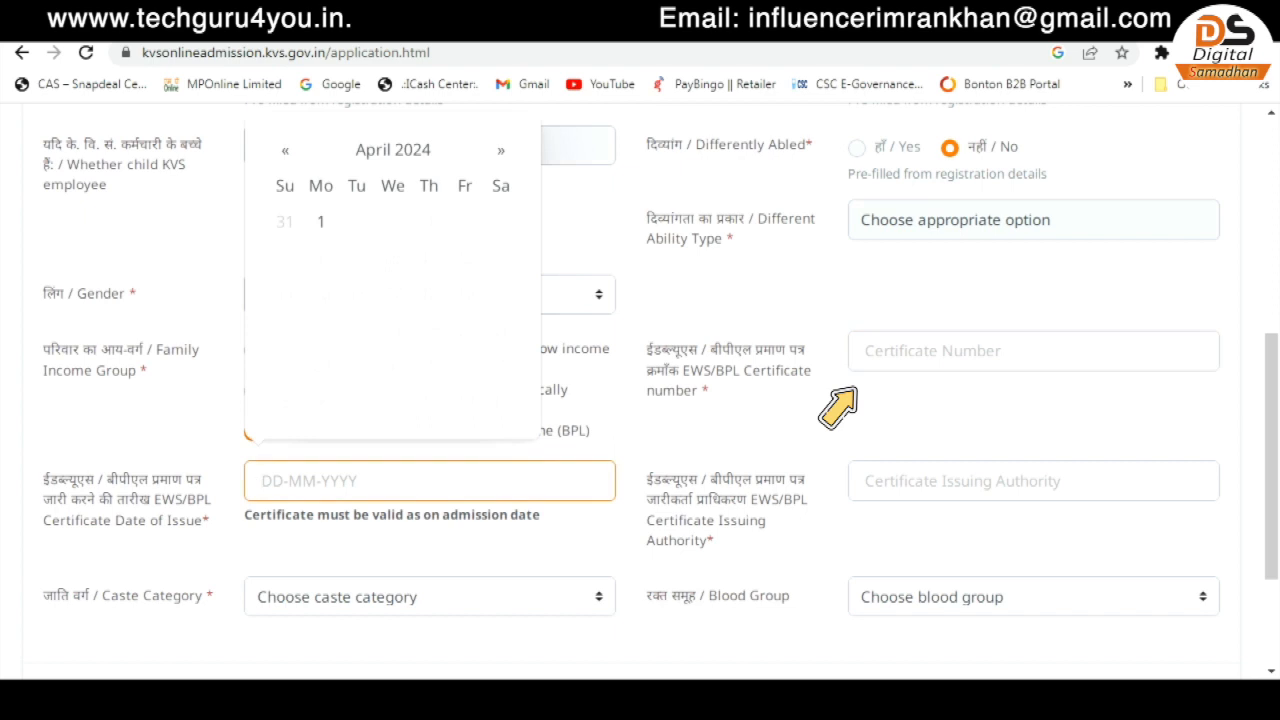
left_click(1033, 481)
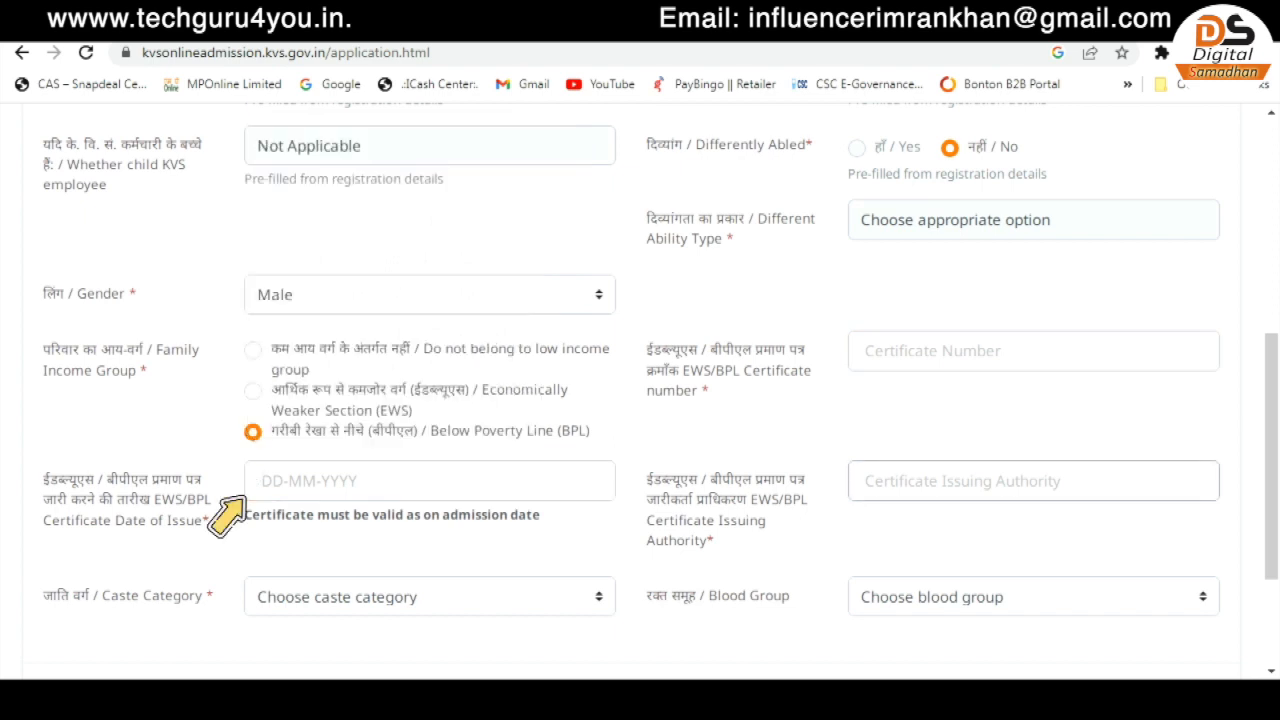
left_click(1033, 351)
left_click(430, 481)
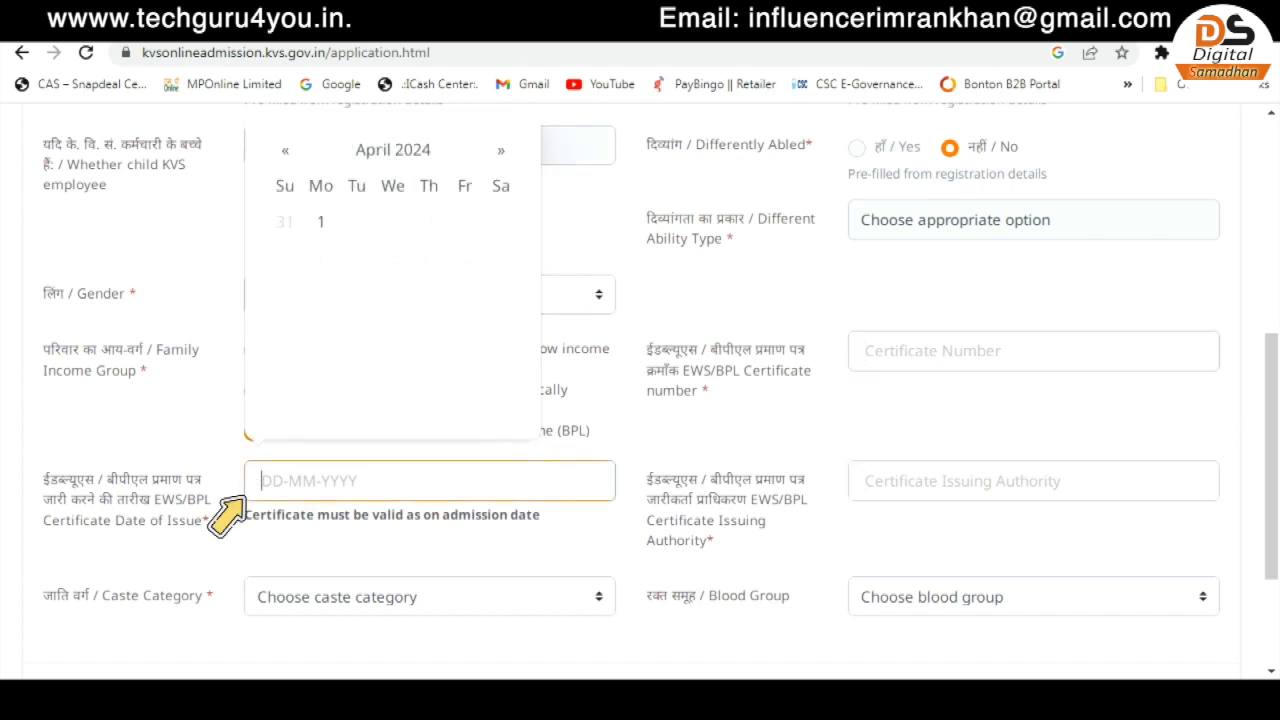
left_click(1033, 481)
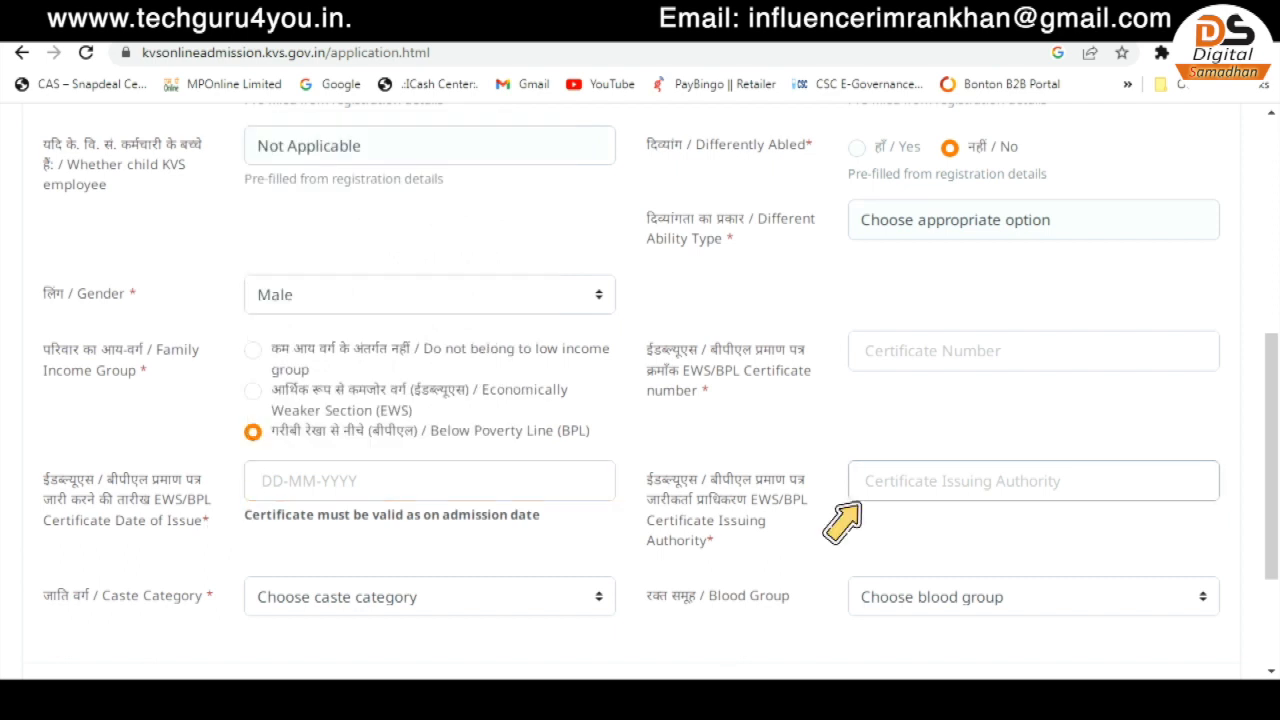
left_click_drag(661, 500, 737, 500)
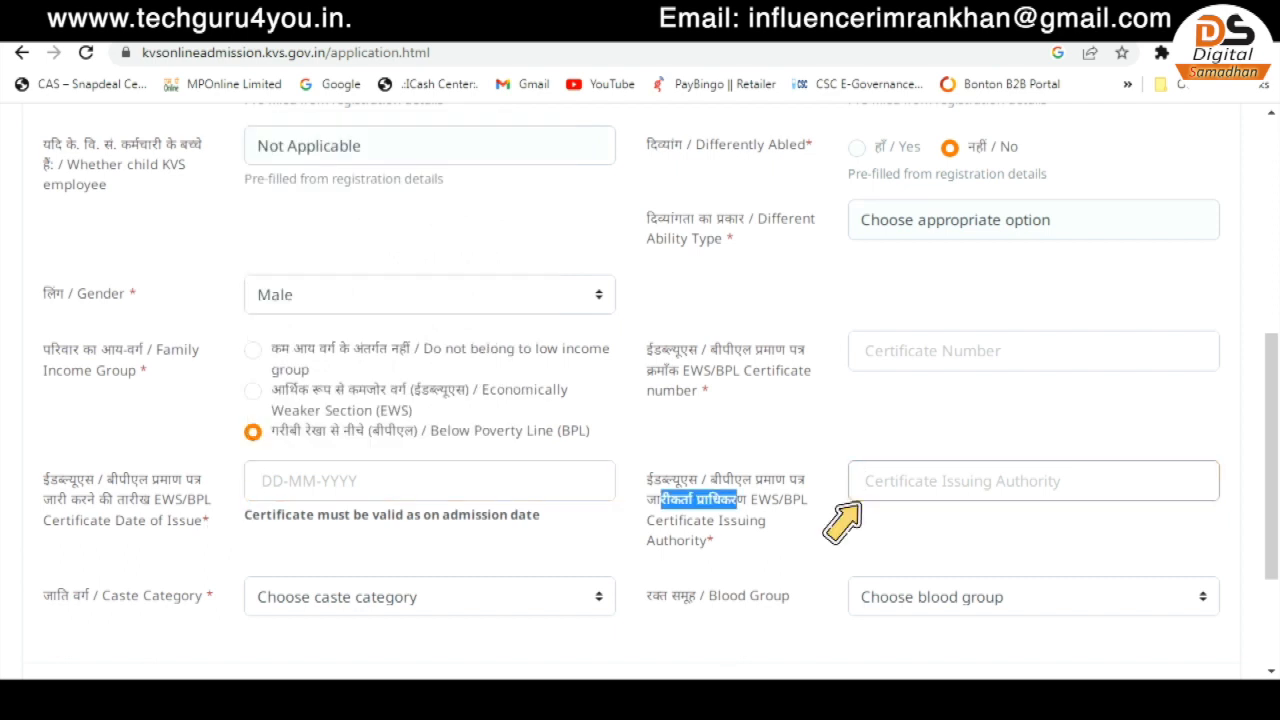
left_click(1033, 481)
scroll(1033, 481, "down", 2)
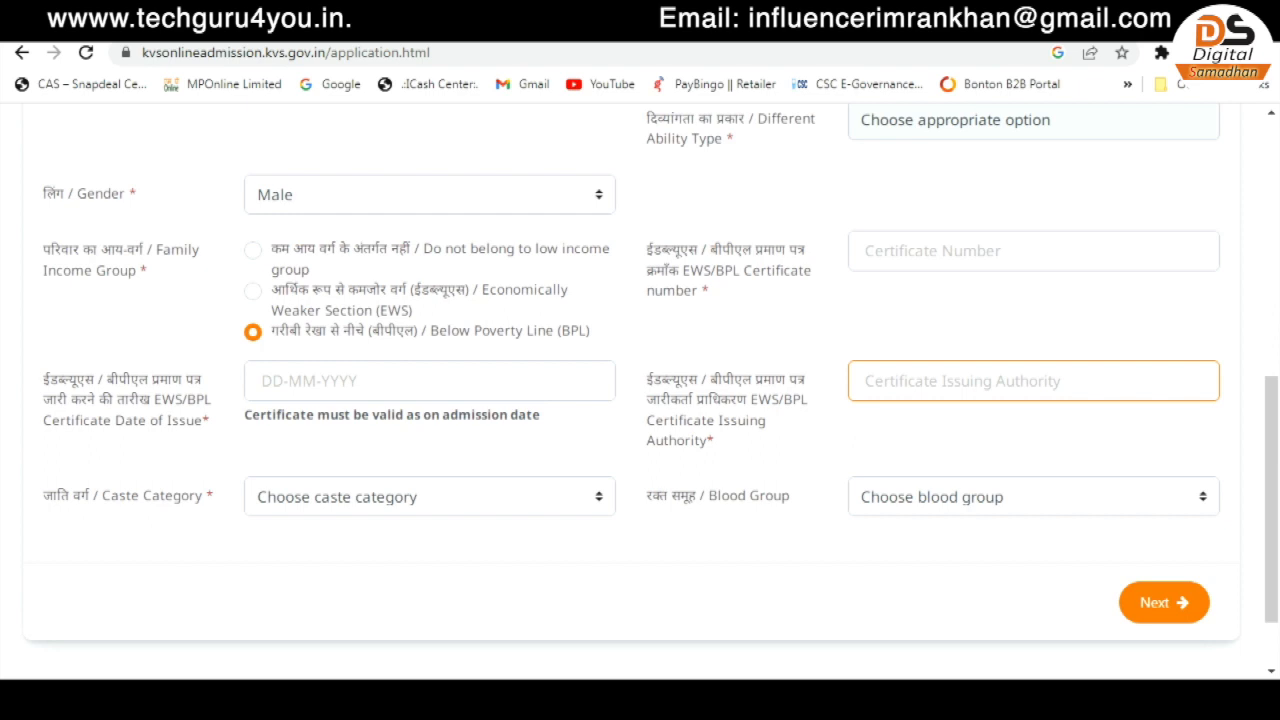
- Choose OBC (Non-Creamy Layer) caste and B +ve blood group, then go to Parent Details
left_click(430, 401)
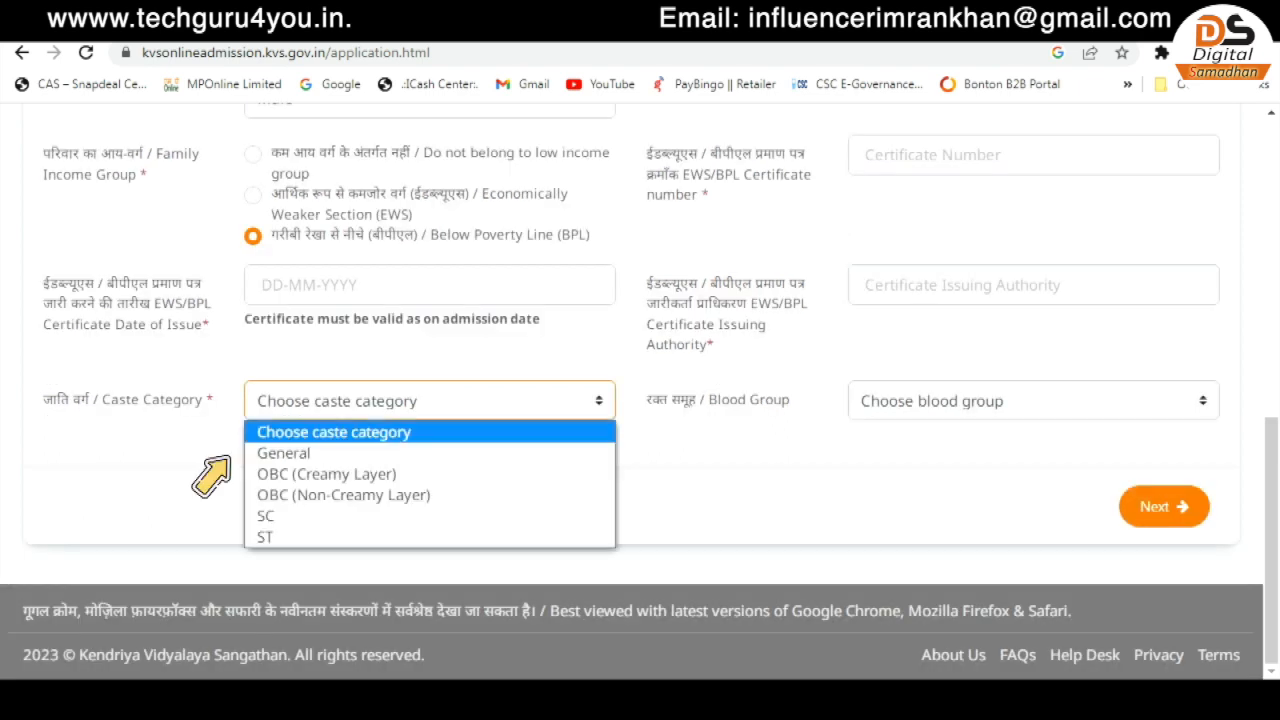
left_click(344, 495)
left_click(1033, 401)
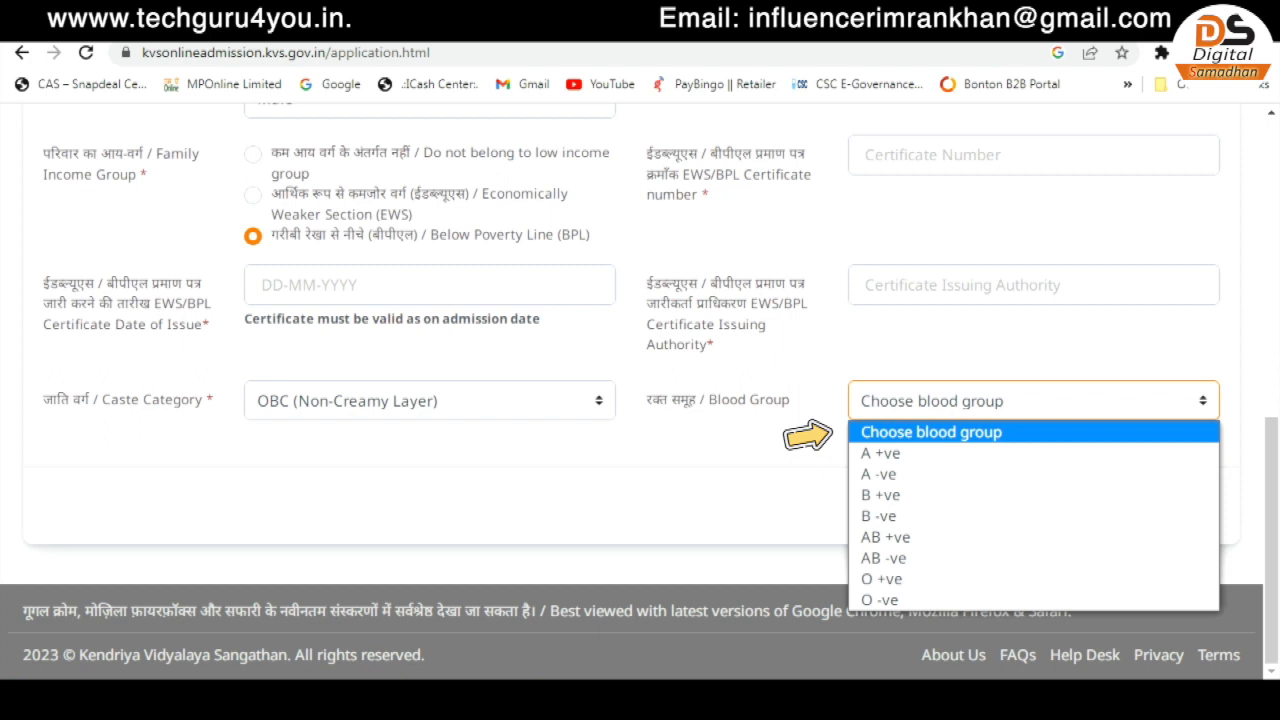
left_click(881, 495)
scroll(640, 392, "up", 1)
left_click(1163, 606)
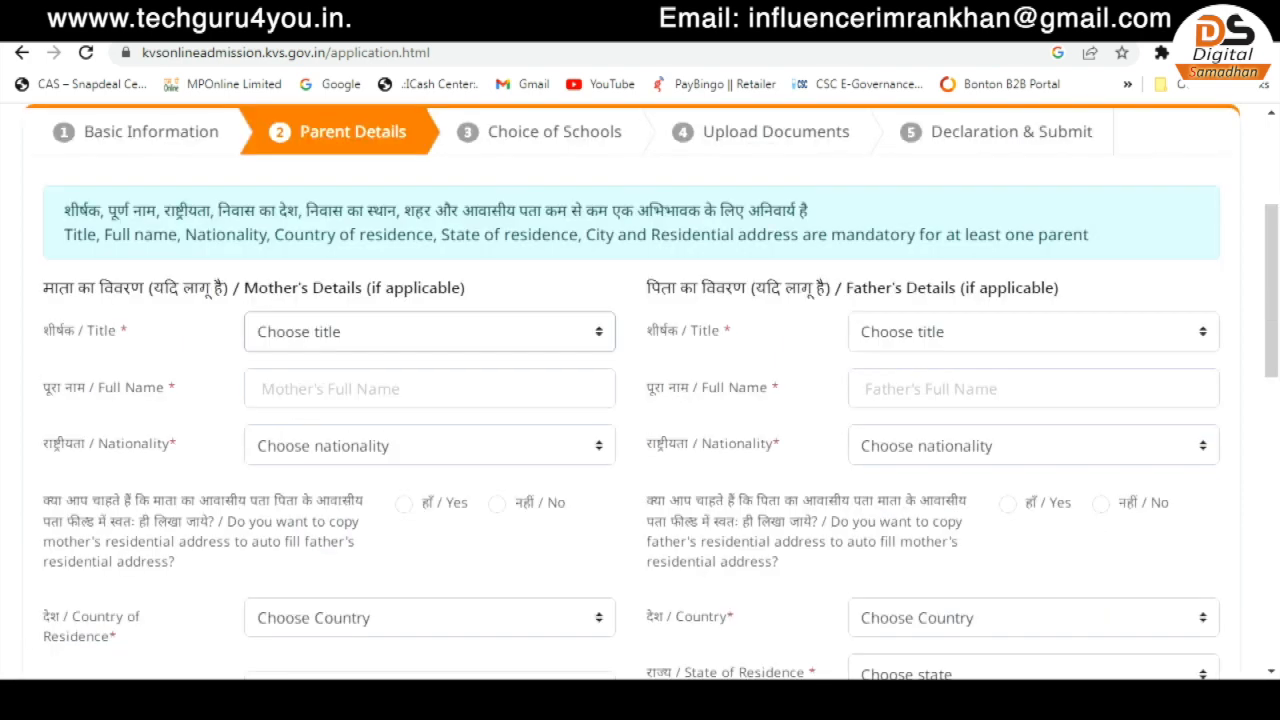
- Give the mother title Mrs., her full name, and Indian nationality
left_click(430, 332)
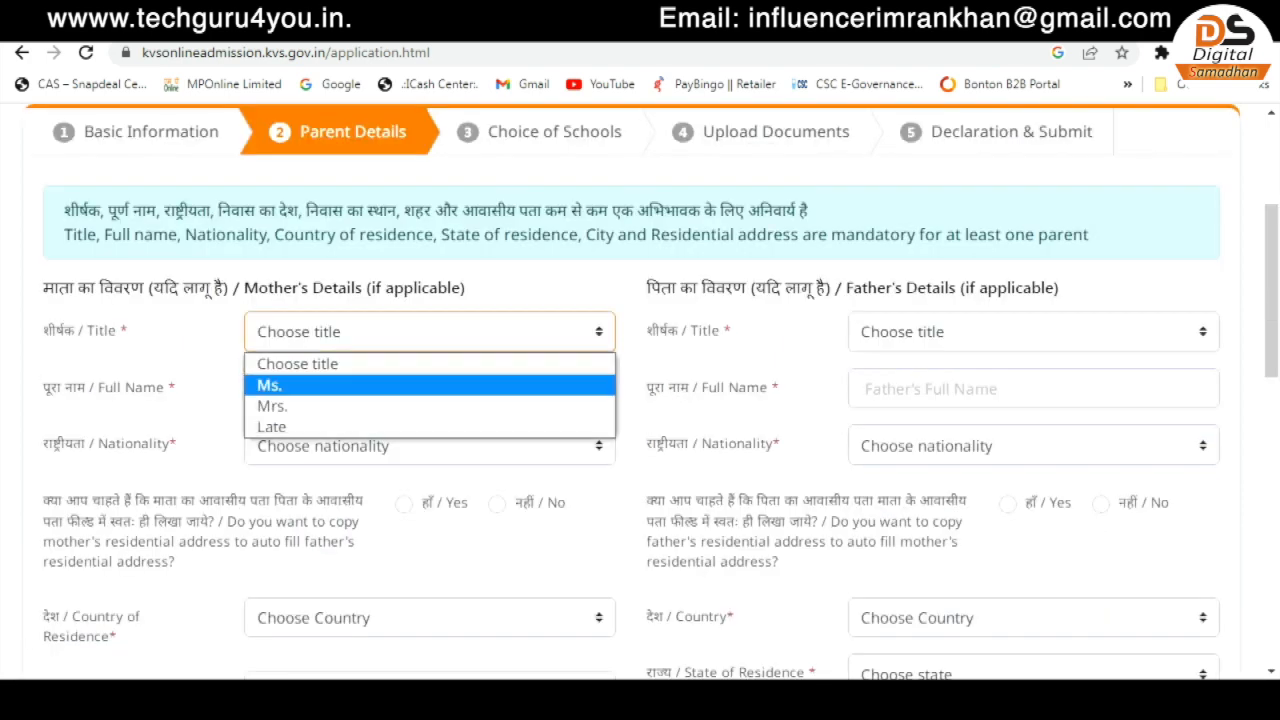
left_click_drag(43, 288, 163, 288)
left_click(292, 345)
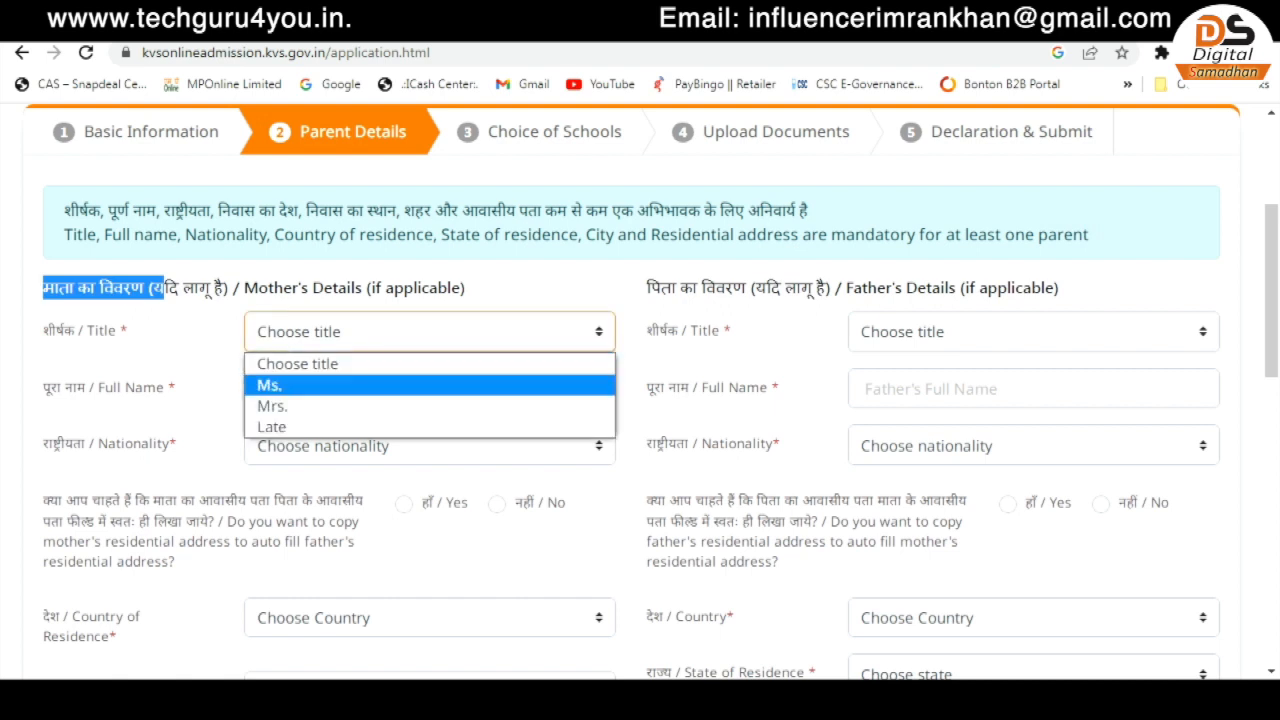
left_click(271, 406)
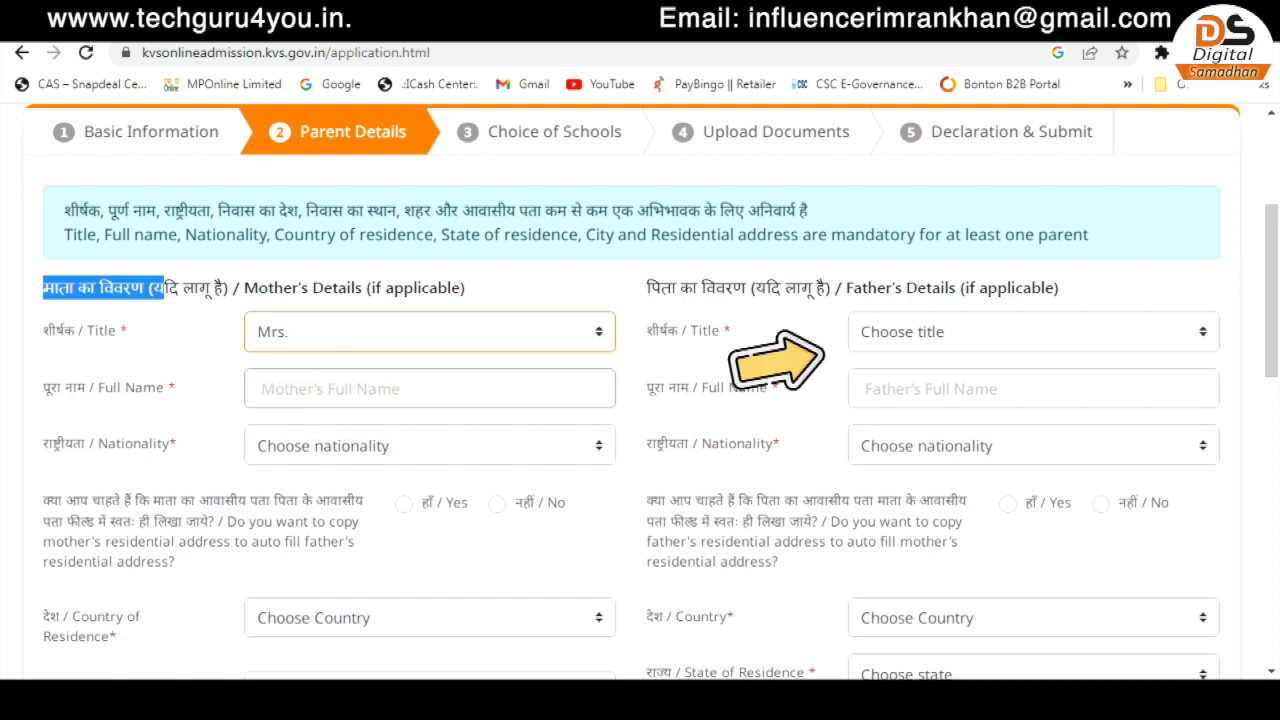
left_click(300, 390)
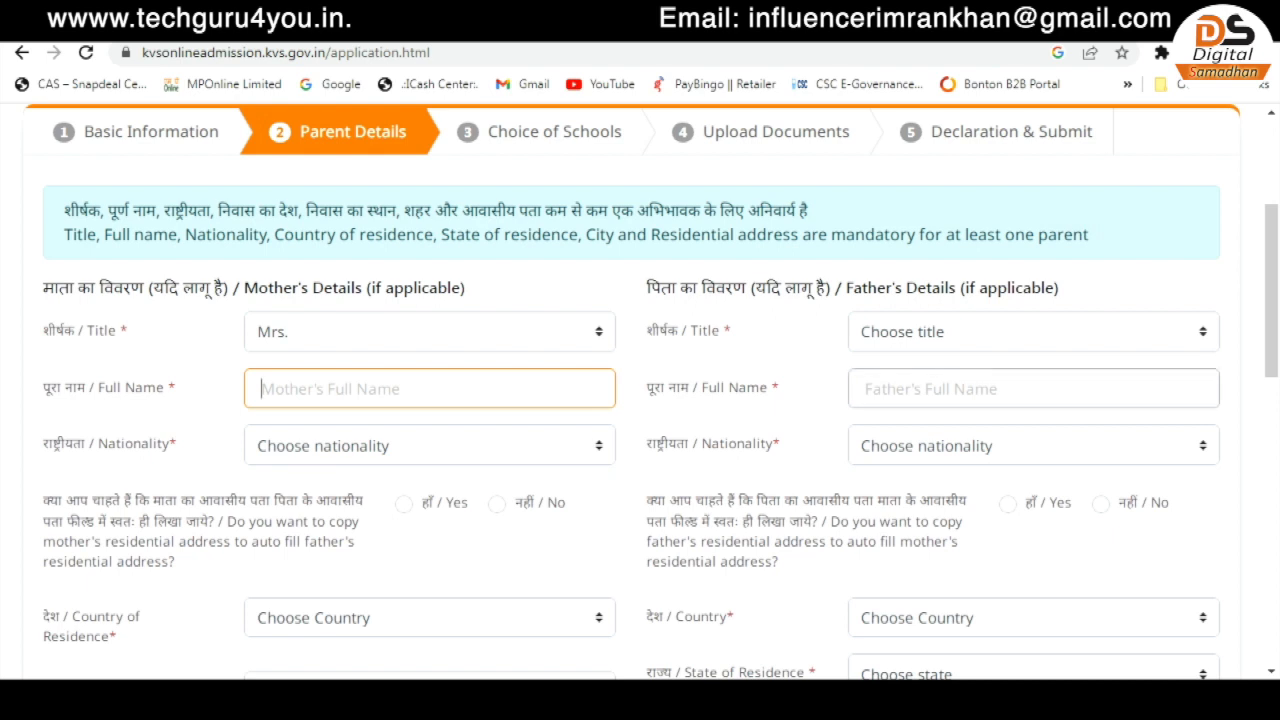
left_click(430, 446)
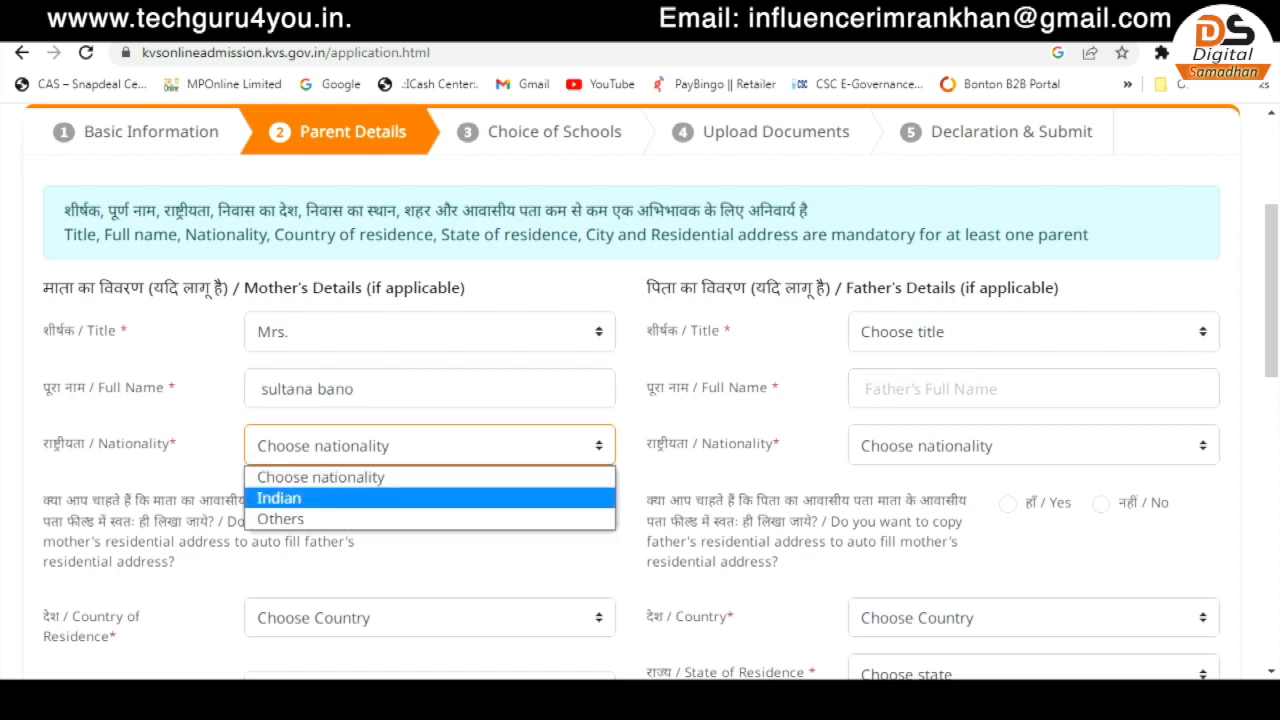
left_click(290, 498)
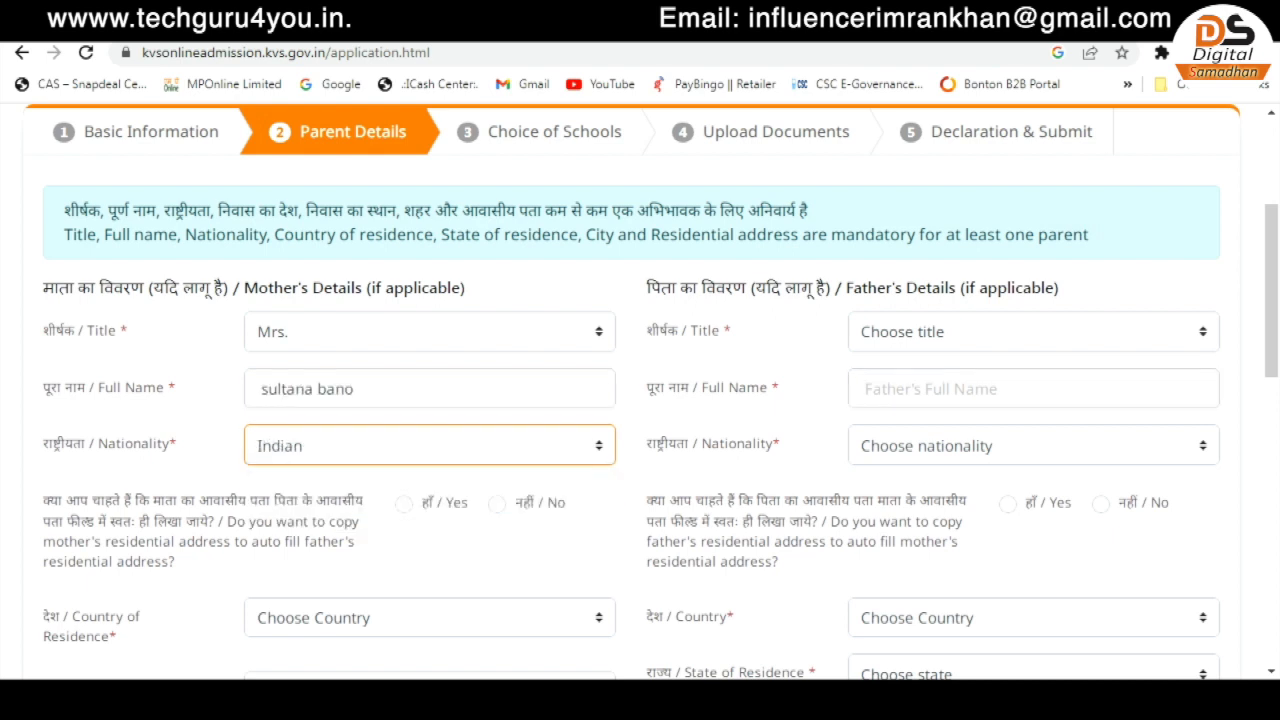
- Decline copying the mother's address to the father's and set country India, state Madhya Pradesh
left_click(403, 502)
scroll(640, 400, "down", 1)
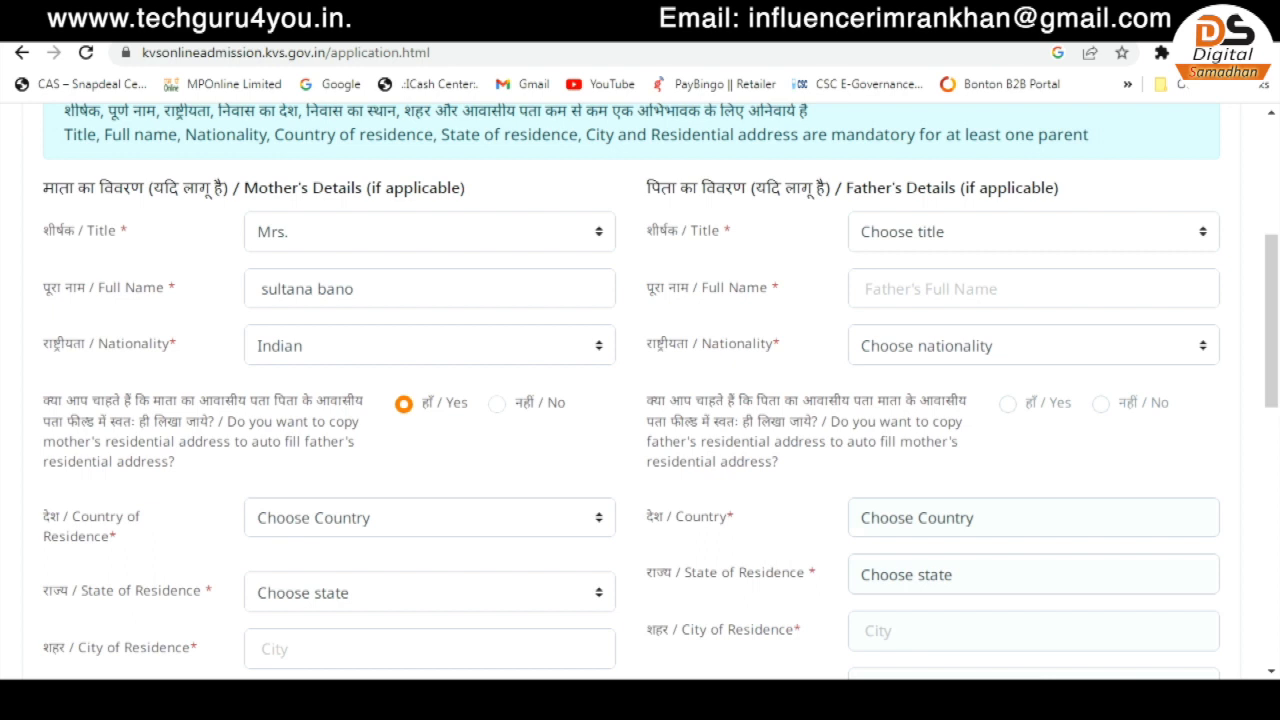
left_click(497, 404)
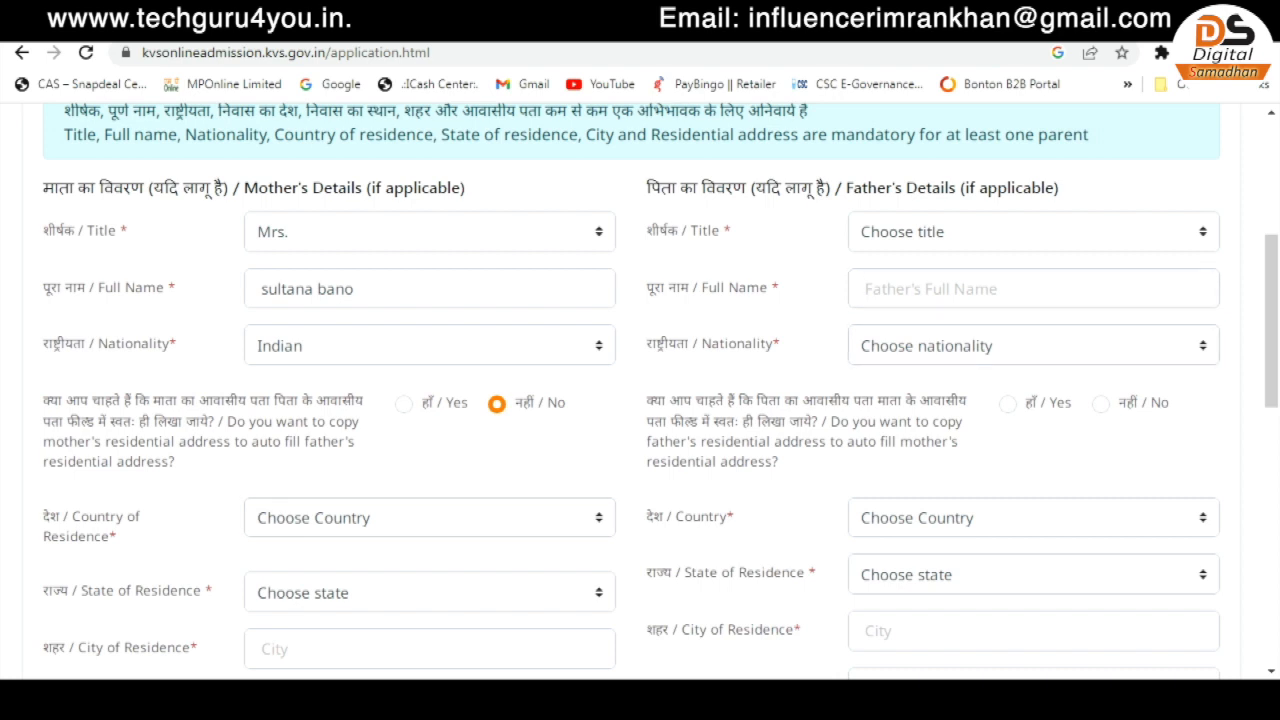
left_click(430, 518)
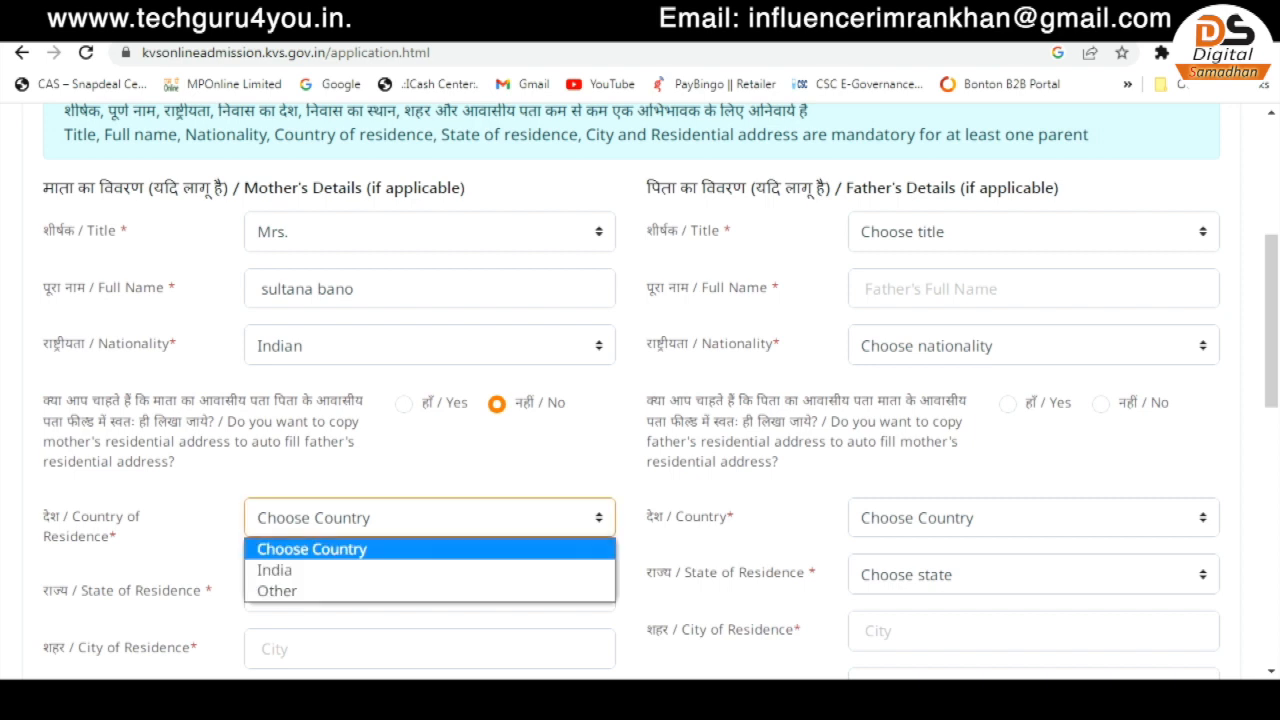
left_click(430, 570)
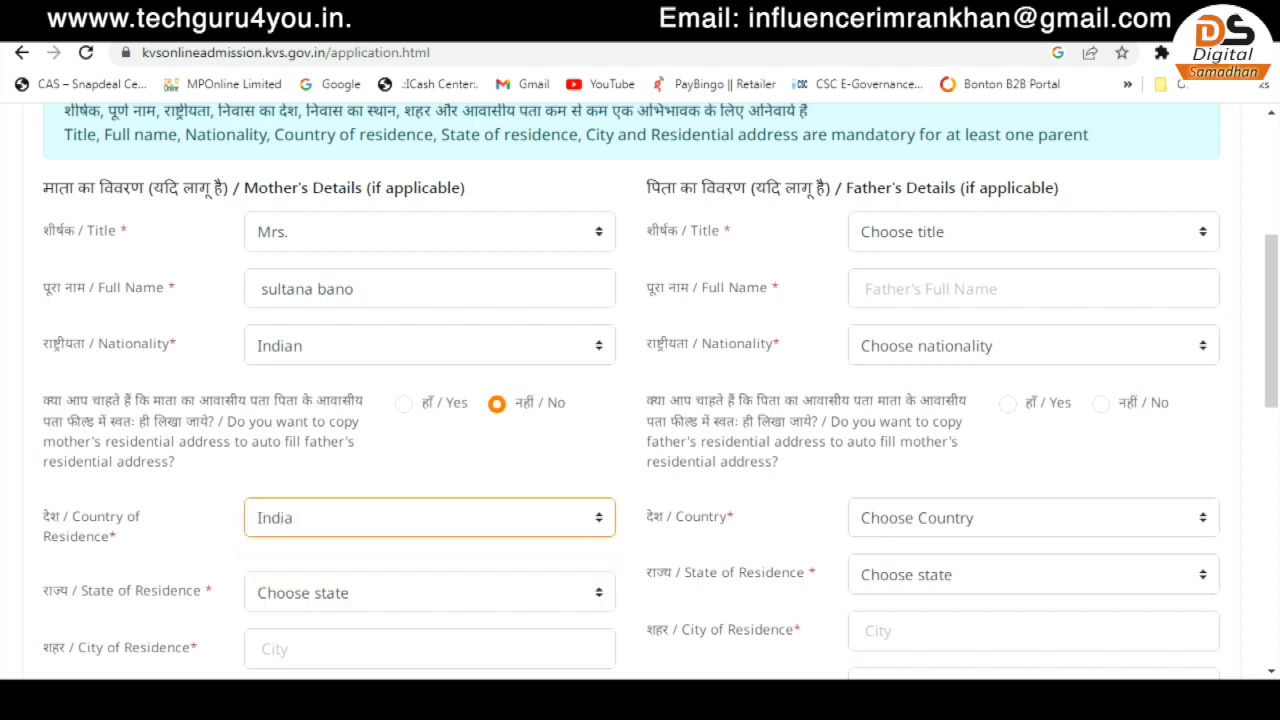
scroll(430, 493, "down", 1)
left_click(430, 493)
key("m")
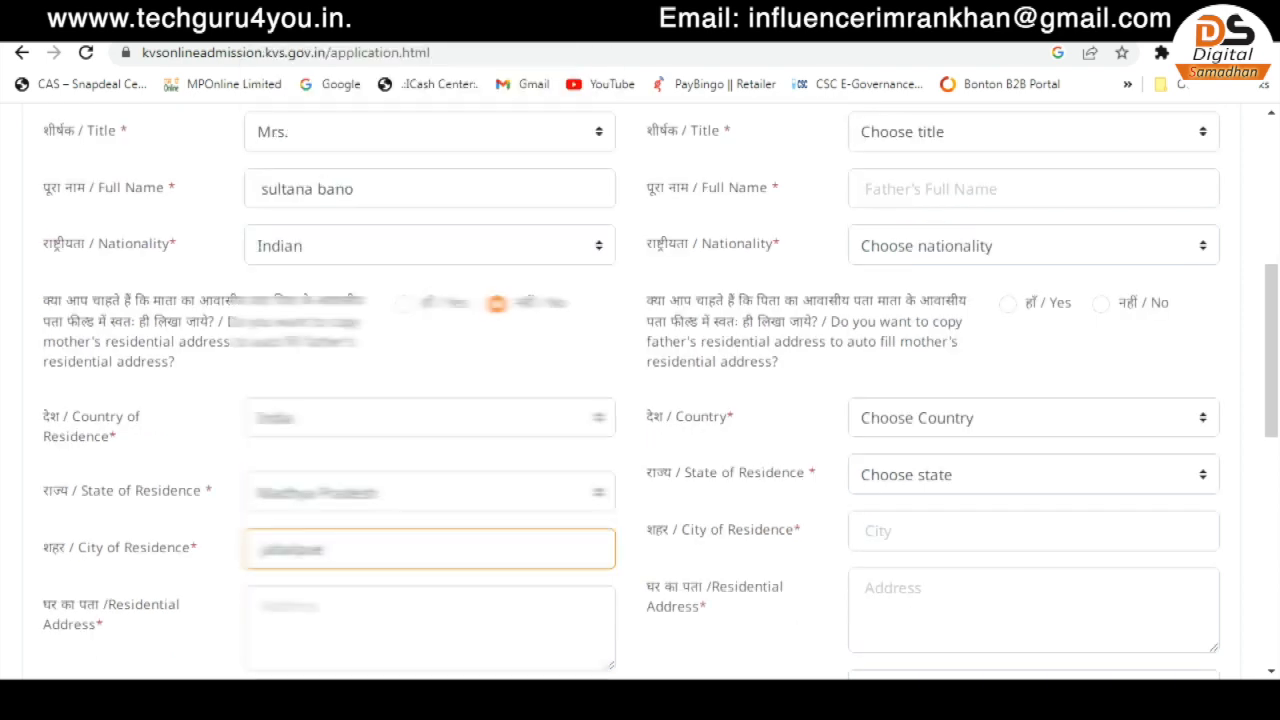
- Enter pincode 482004, skip the remaining optional fields, and pick Mr. as the father's title
key("BackSpace")
type("r")
key("BackSpace")
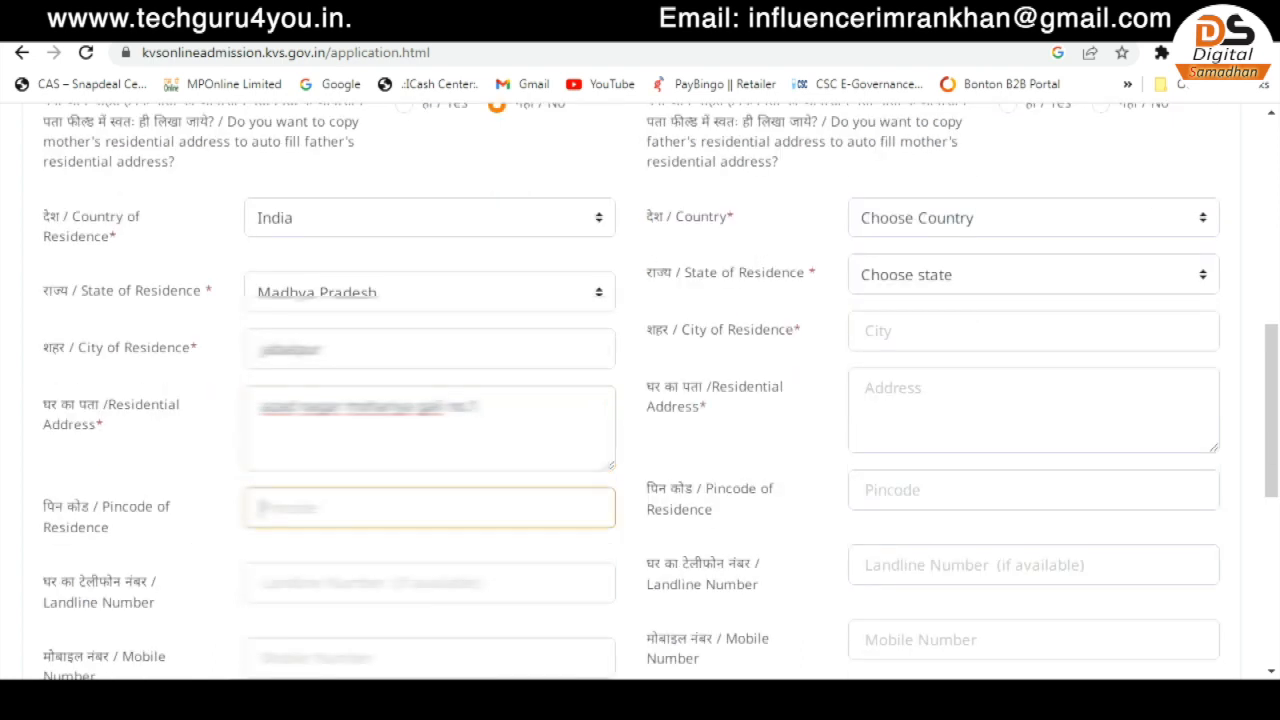
type("482004")
key("Tab")
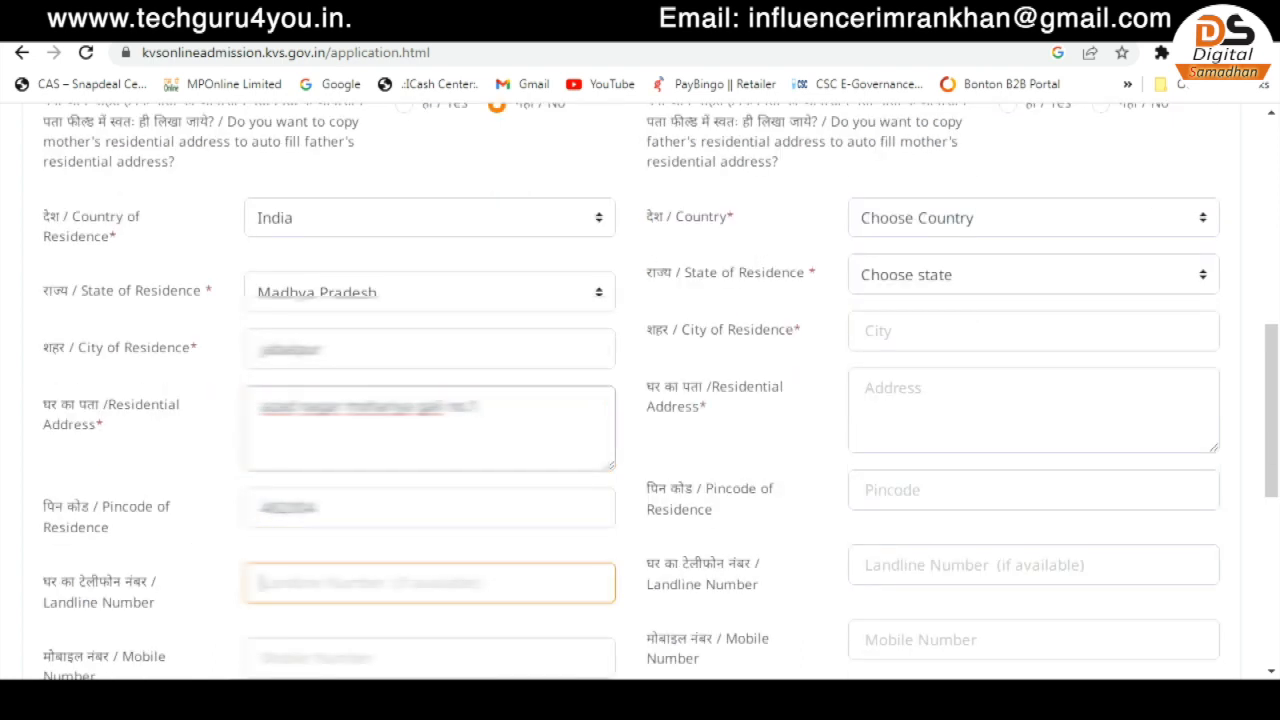
key("Tab")
key("Tab")
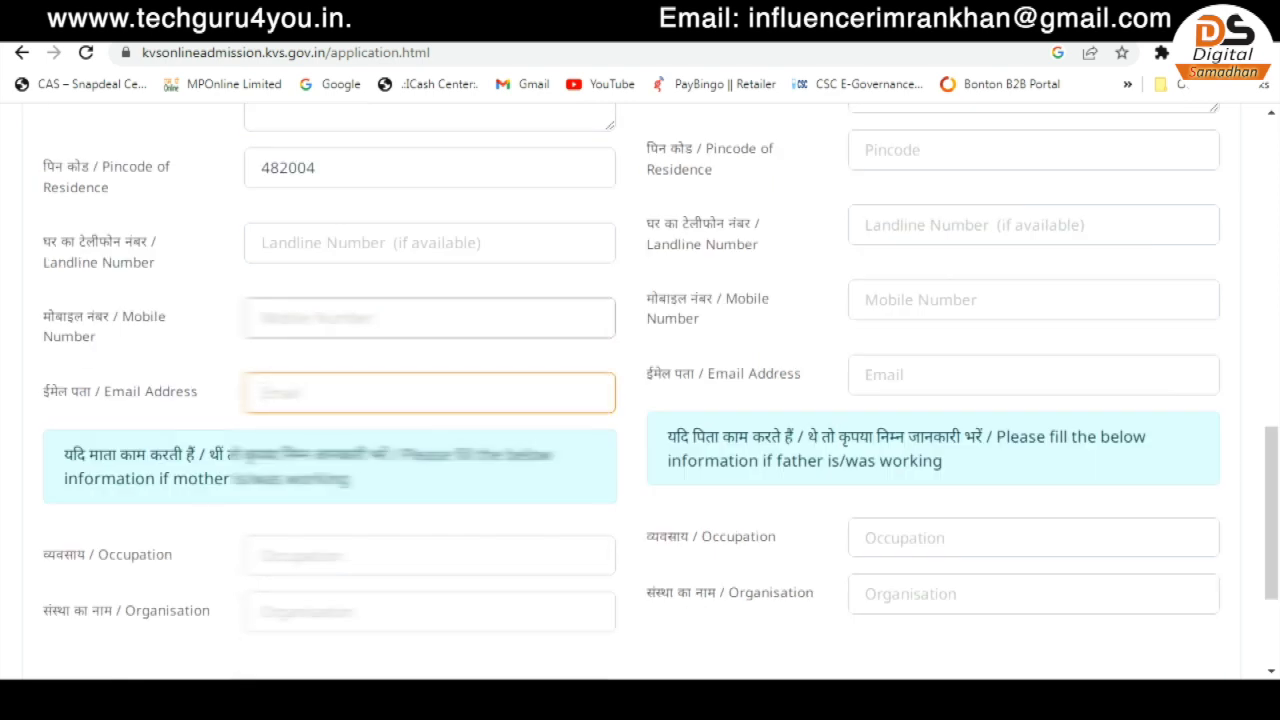
key("Tab")
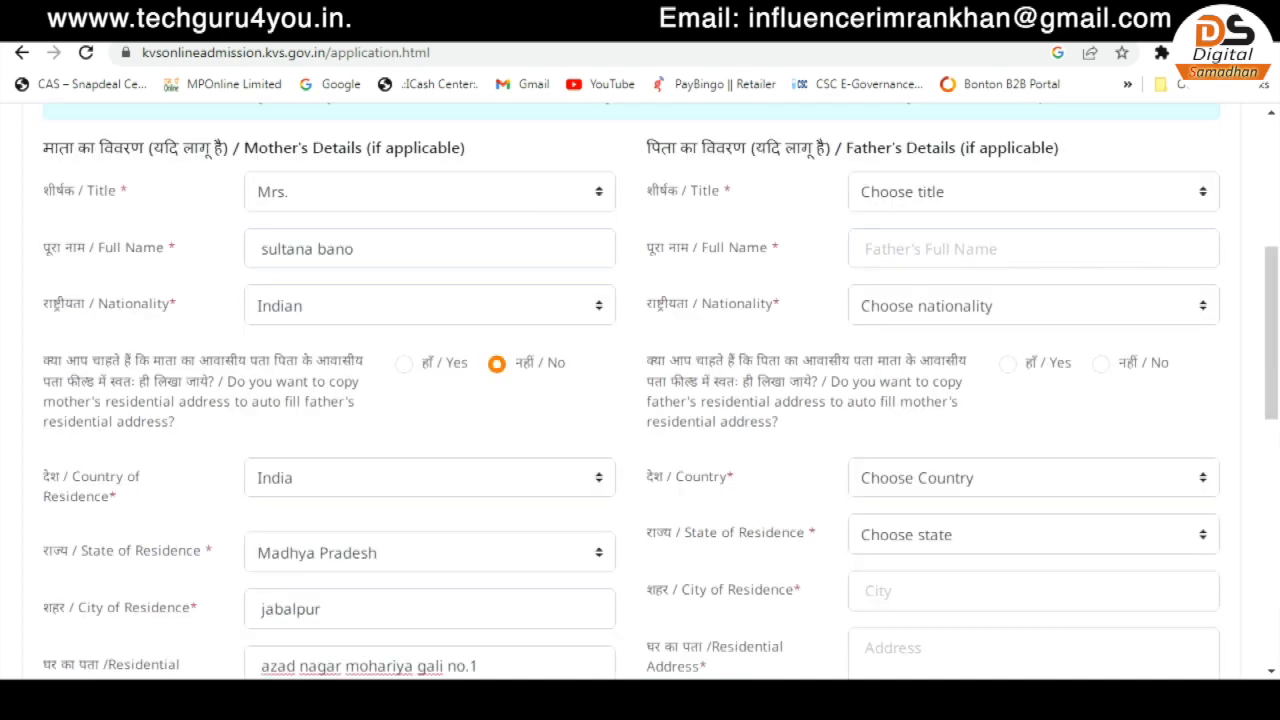
key("space")
key("Down")
key("Return")
- Confirm Mr. as the father's title, enter his full name, and set nationality Indian
key("space")
key("Down")
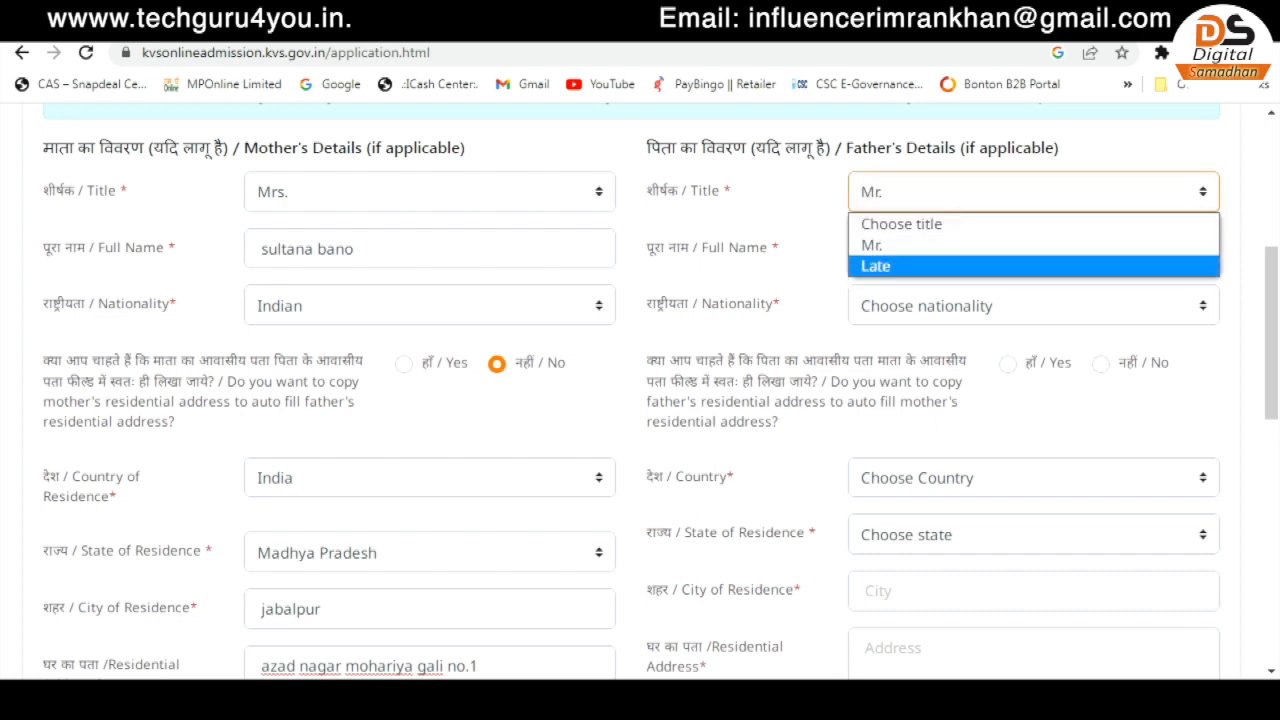
key("Up")
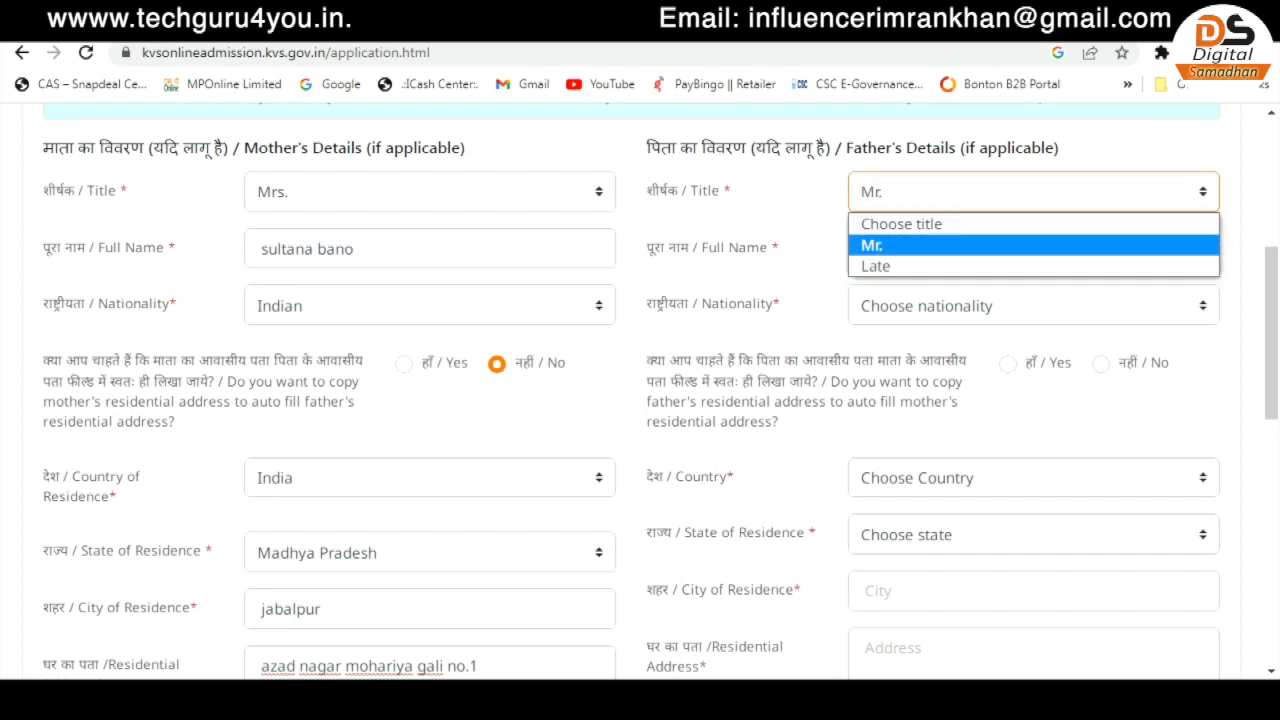
key("Tab")
key("Tab")
key("space")
key("Down")
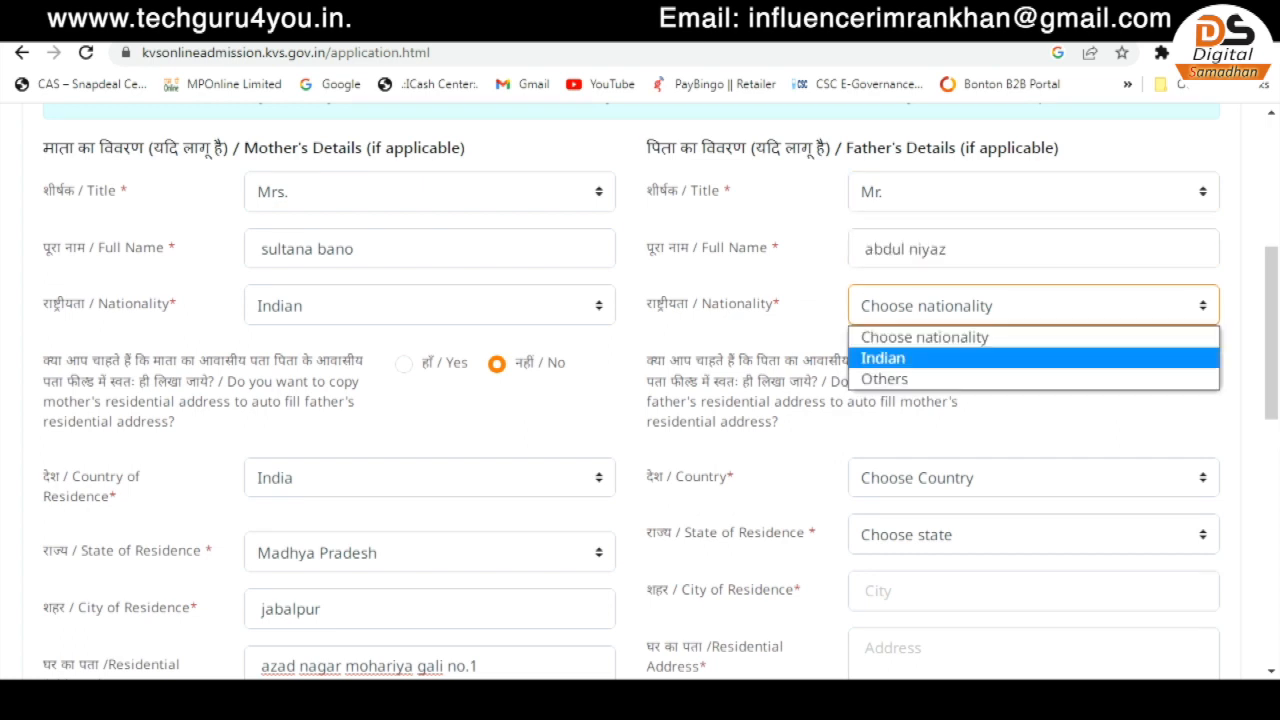
key("Return")
- Set copying the father's address to the mother's to Yes
left_click(1101, 364)
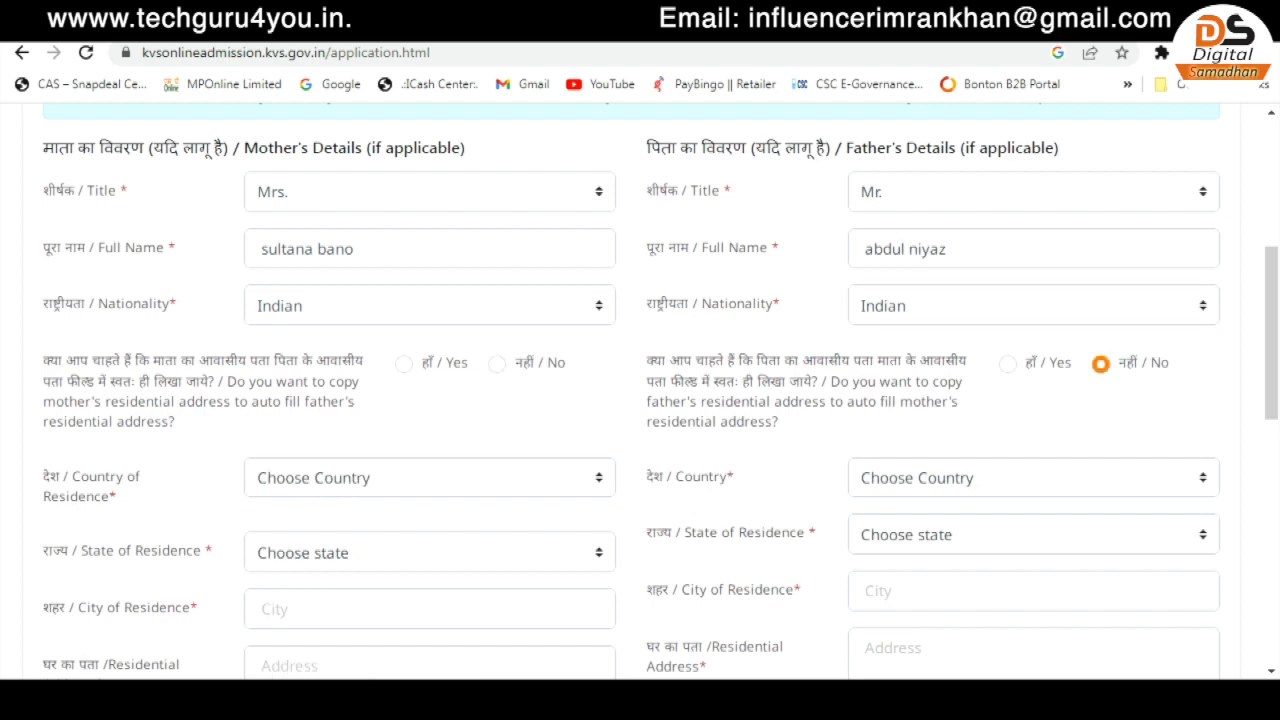
left_click(1008, 364)
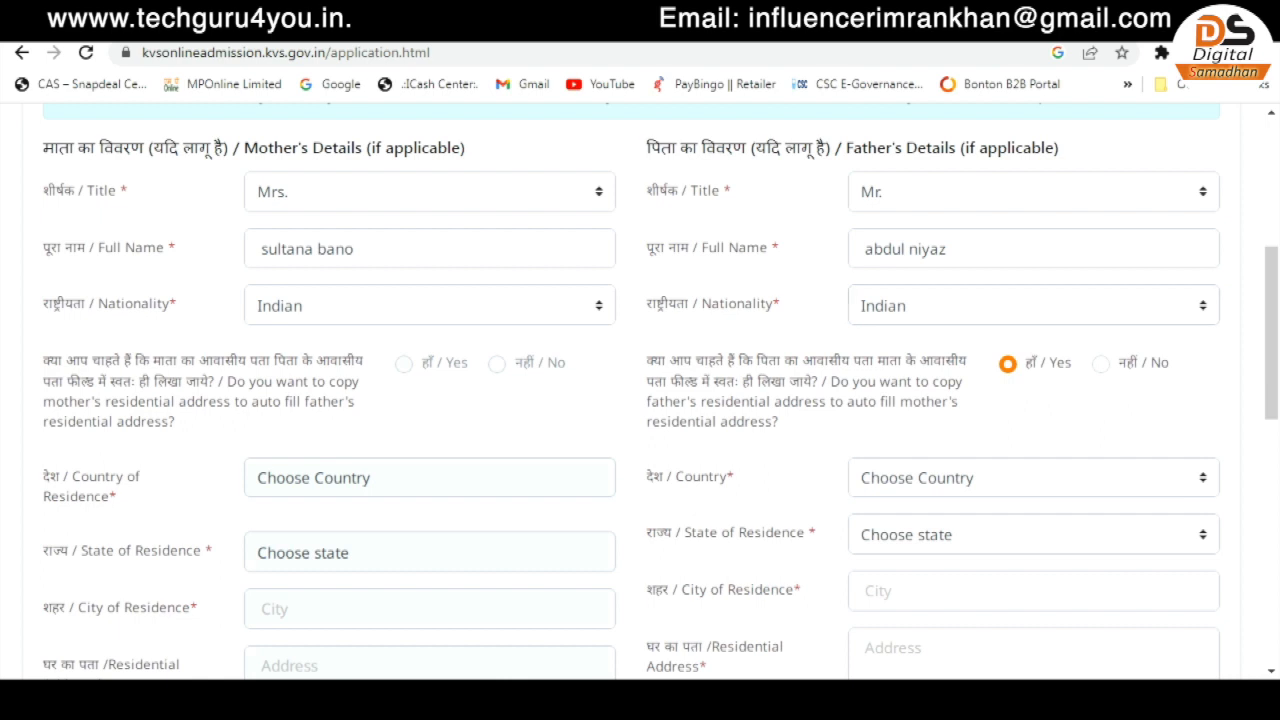
scroll(640, 390, "down", 1)
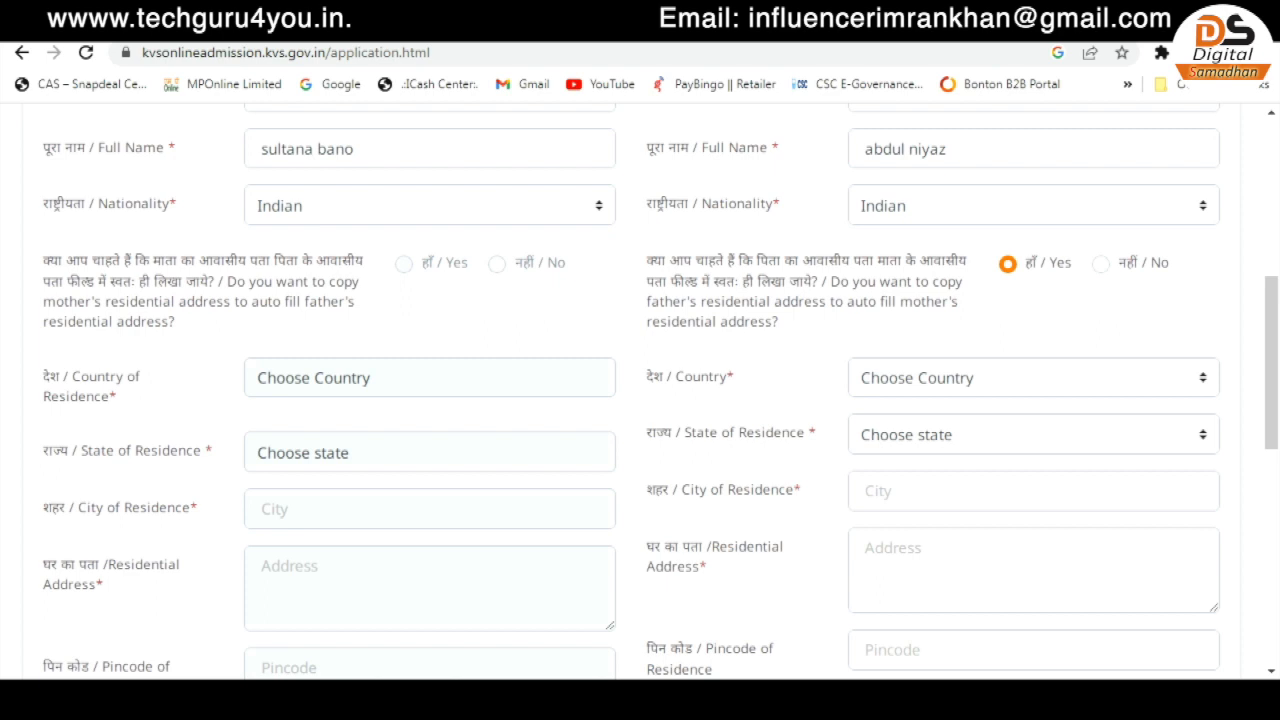
scroll(640, 390, "up", 1)
- Set the father's country India, state Madhya Pradesh, city Jabalpur, and enter his street address and mobile
left_click(1033, 478)
left_click(1033, 529)
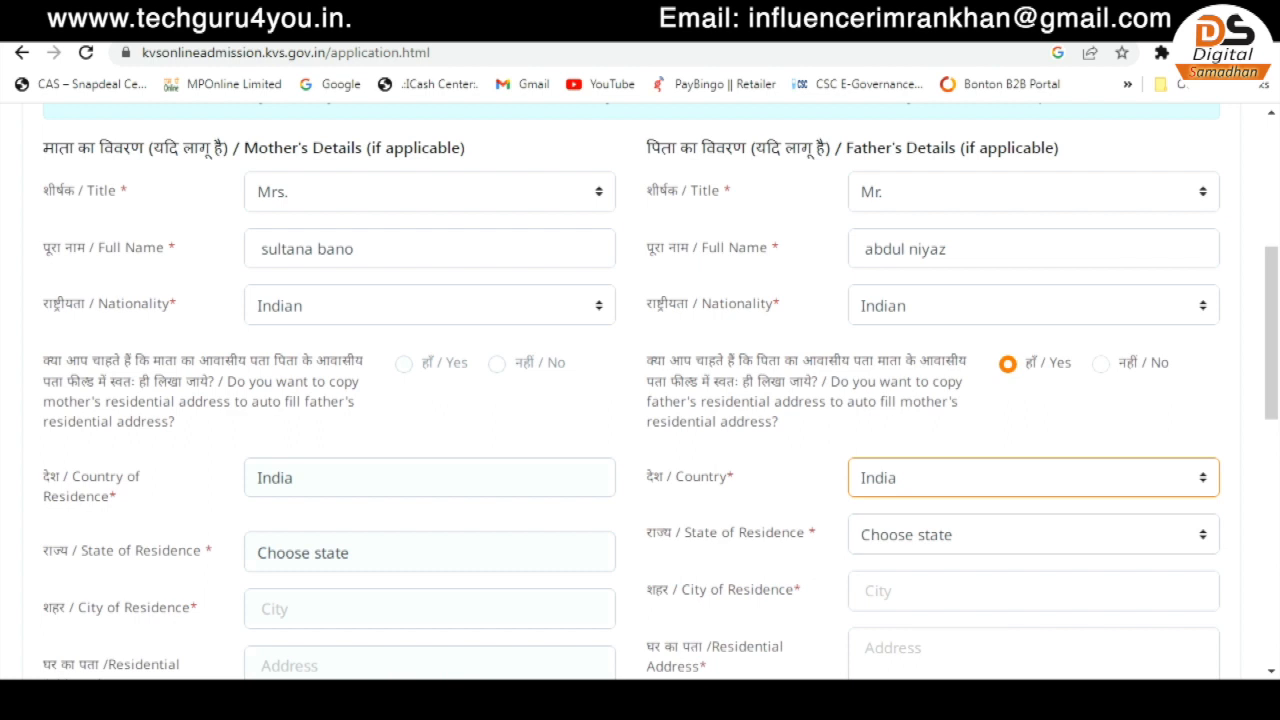
scroll(640, 390, "down", 1)
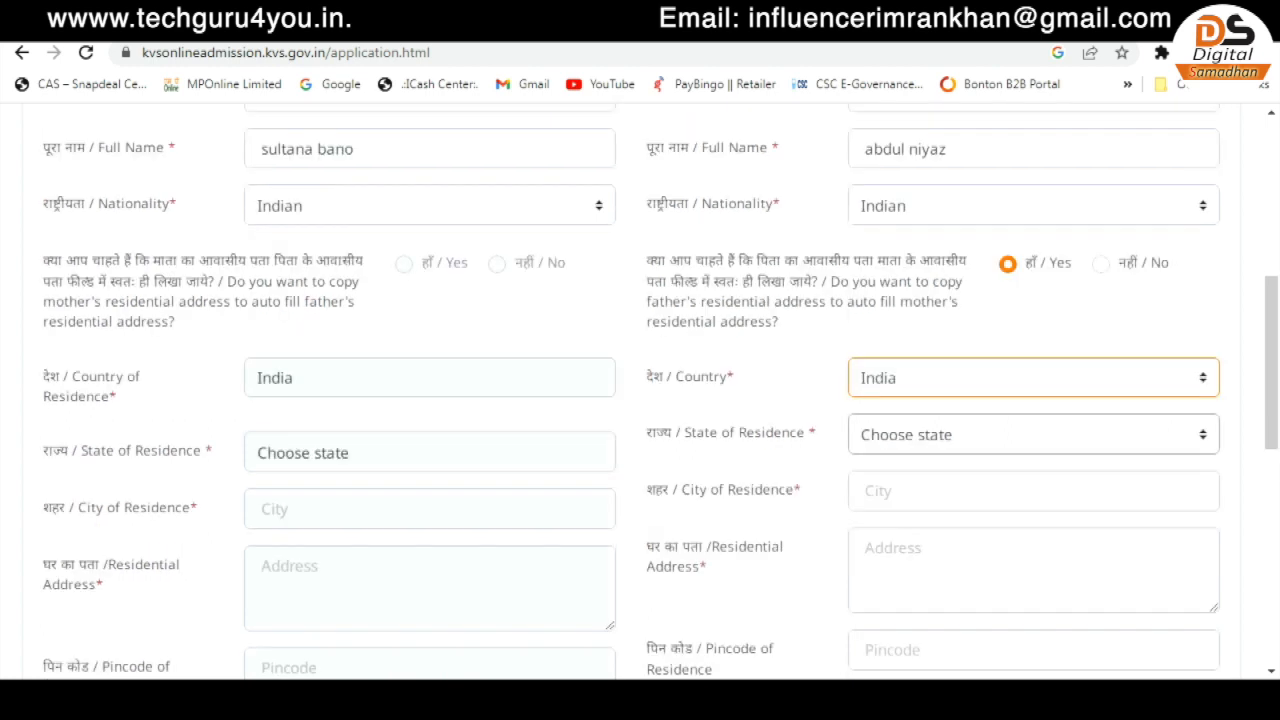
left_click(1033, 435)
key("m")
key("Return")
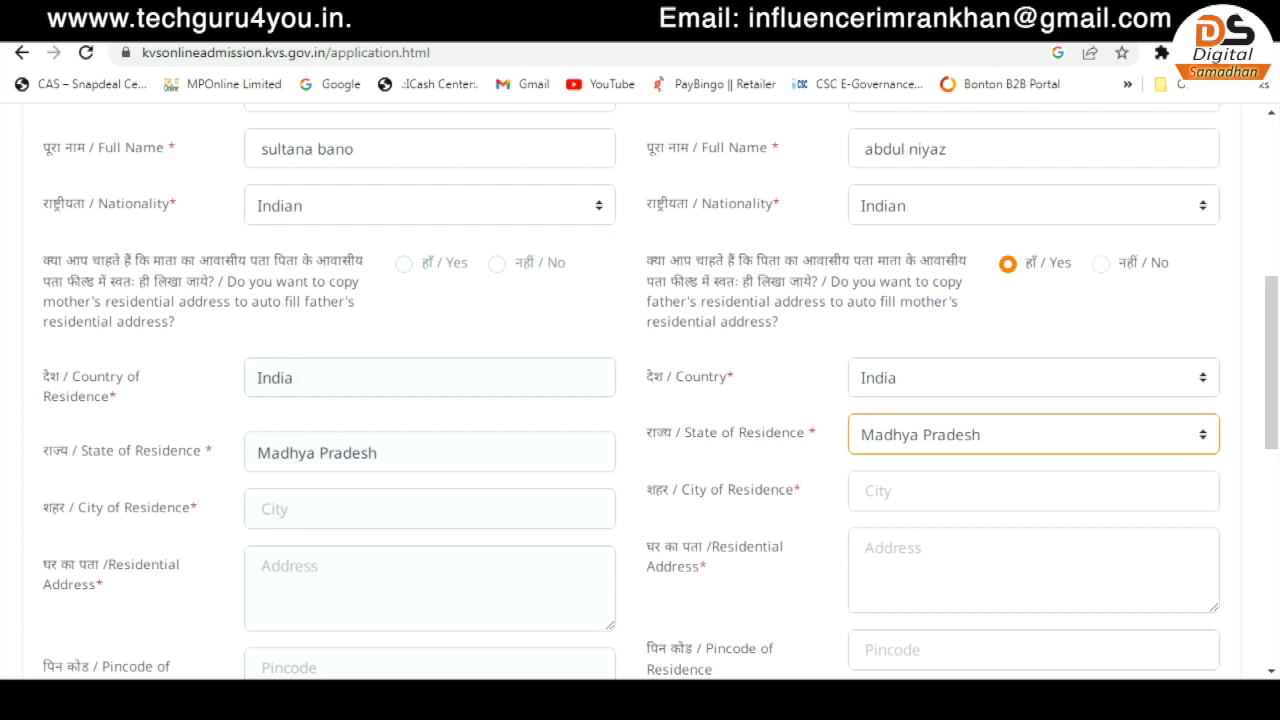
key("Tab")
type("jabalpur")
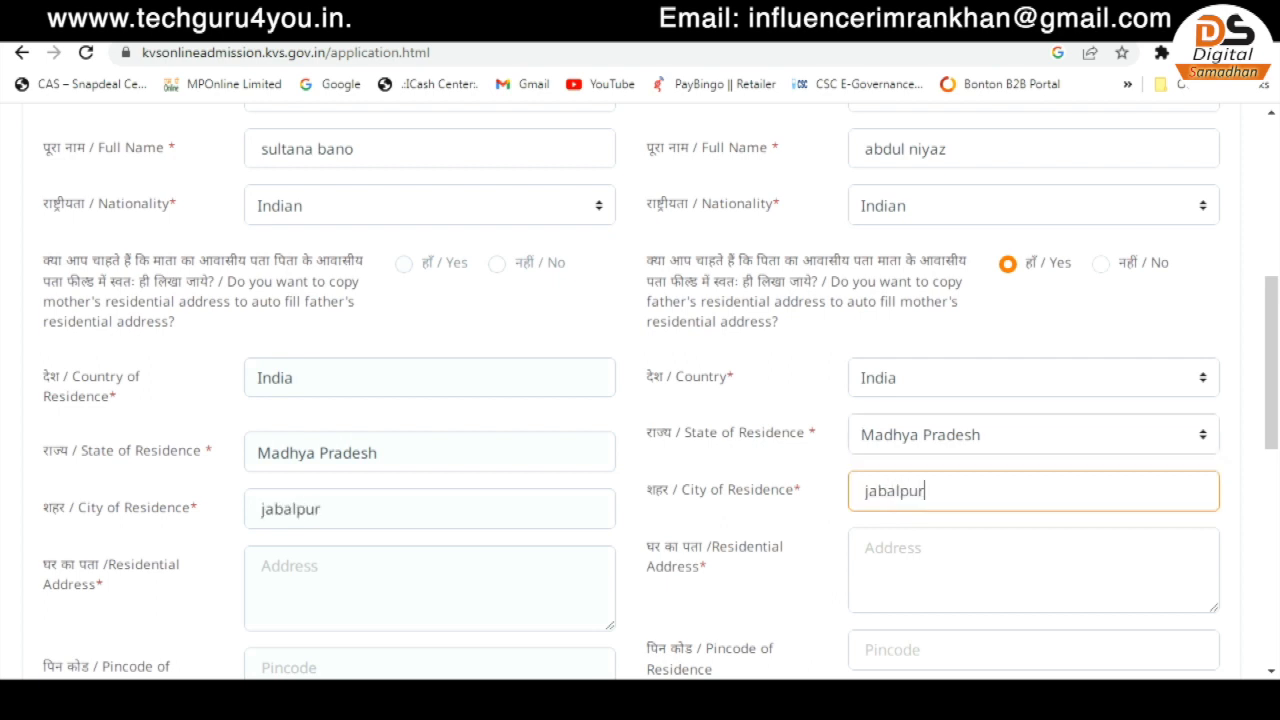
key("Tab")
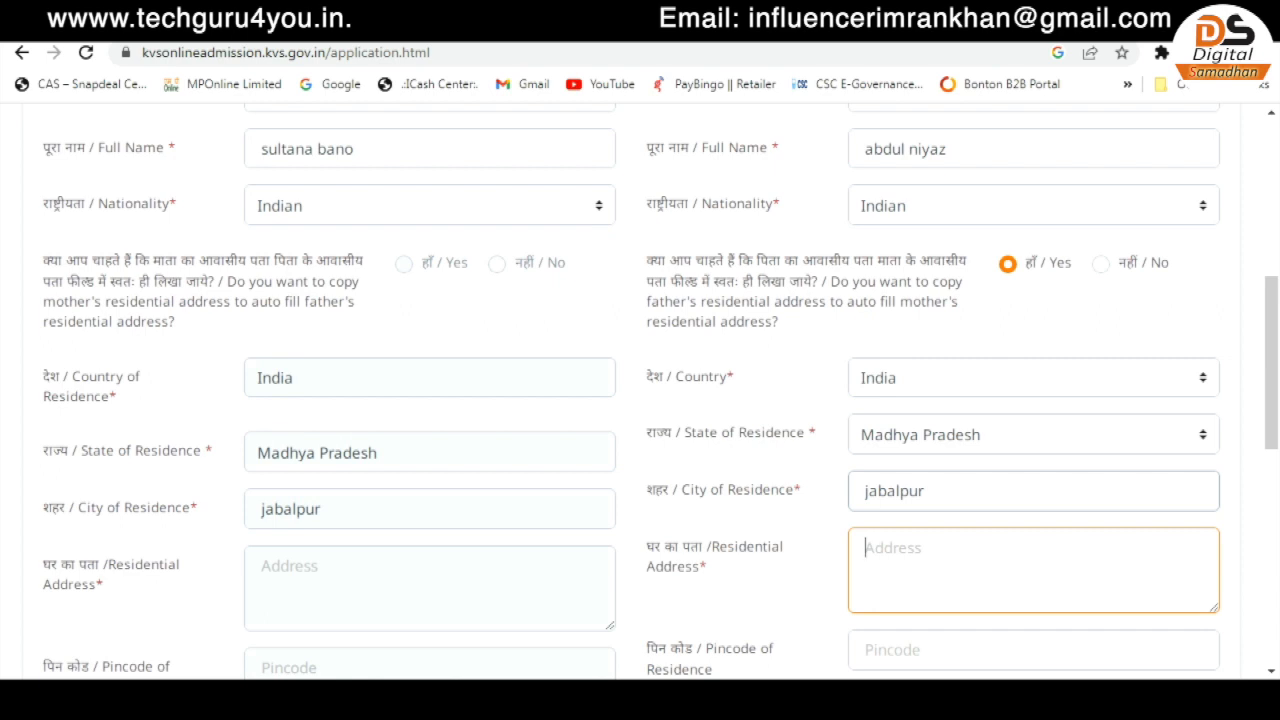
type("azad nag")
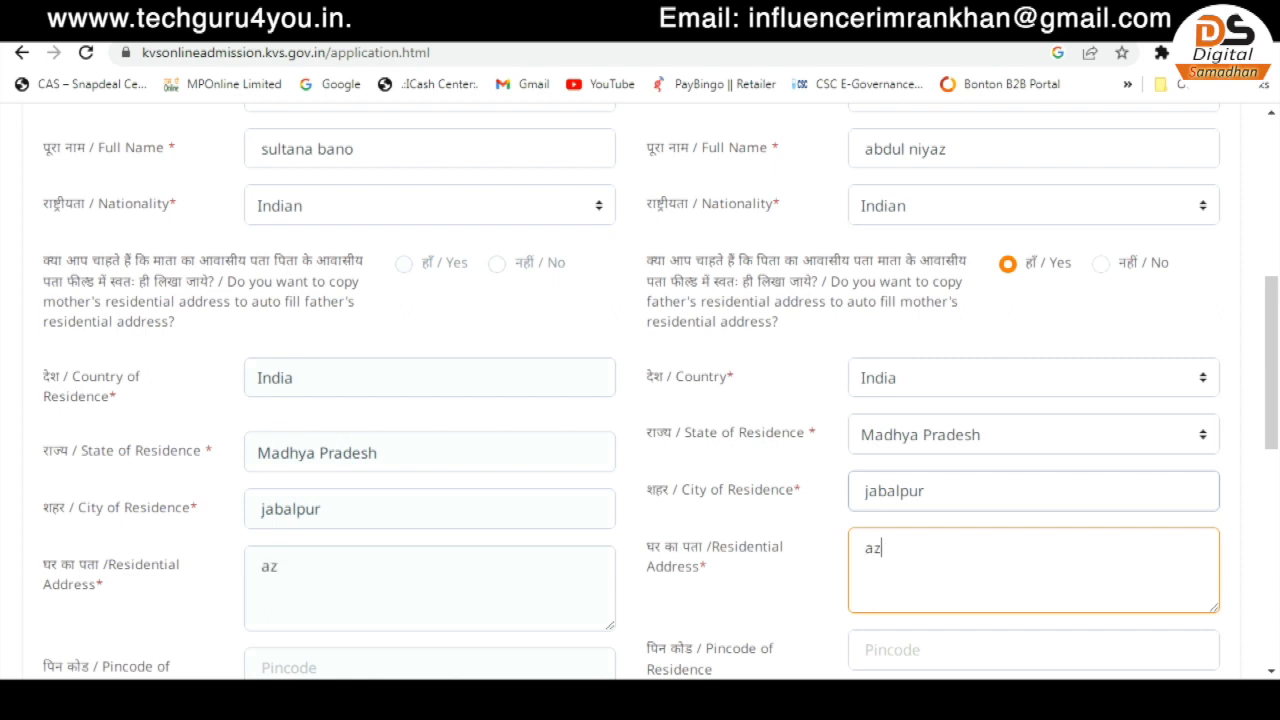
type("98")
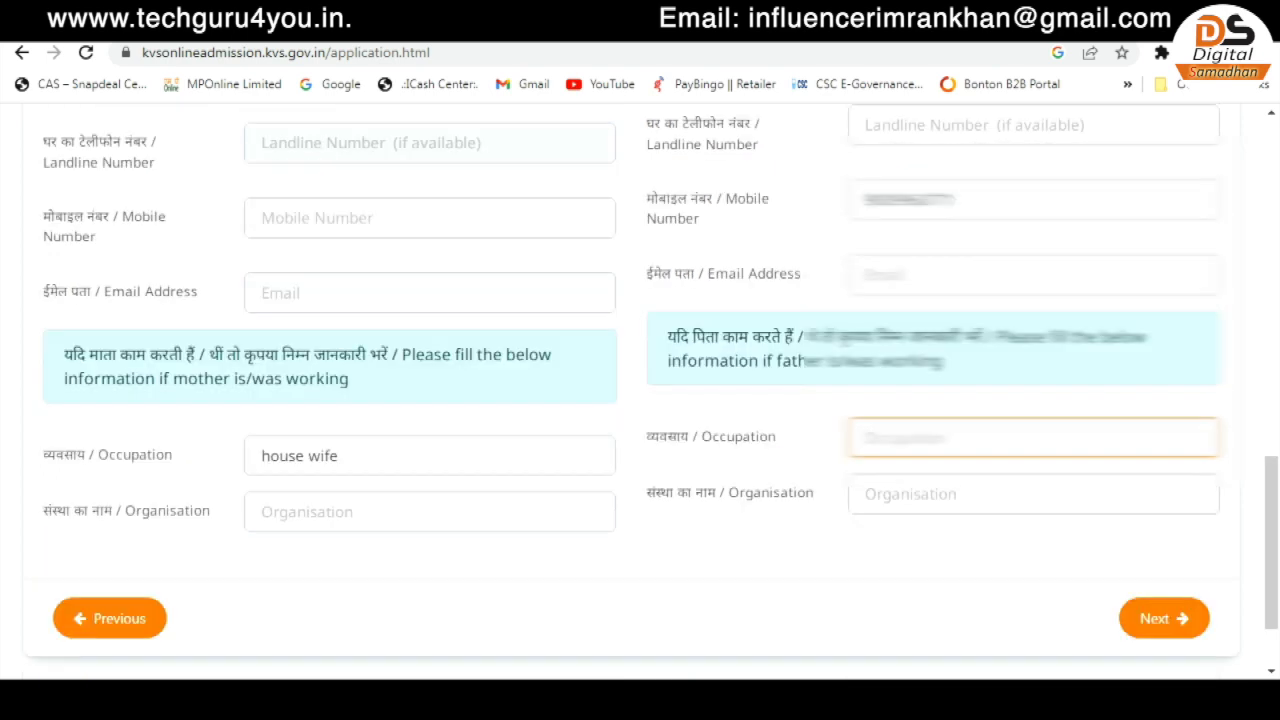
- Enter the father's occupation 'selar' and open the Choice of Schools step
type("selar")
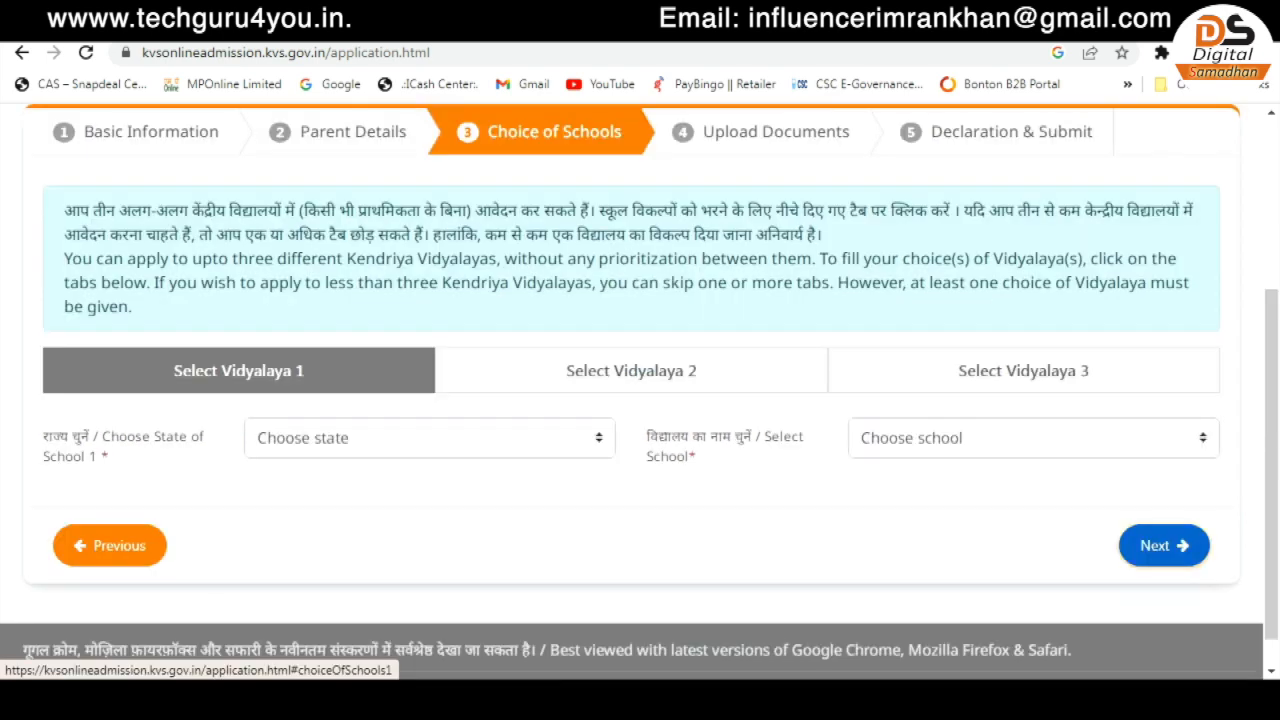
left_click(239, 371)
left_click(631, 371)
left_click(1023, 371)
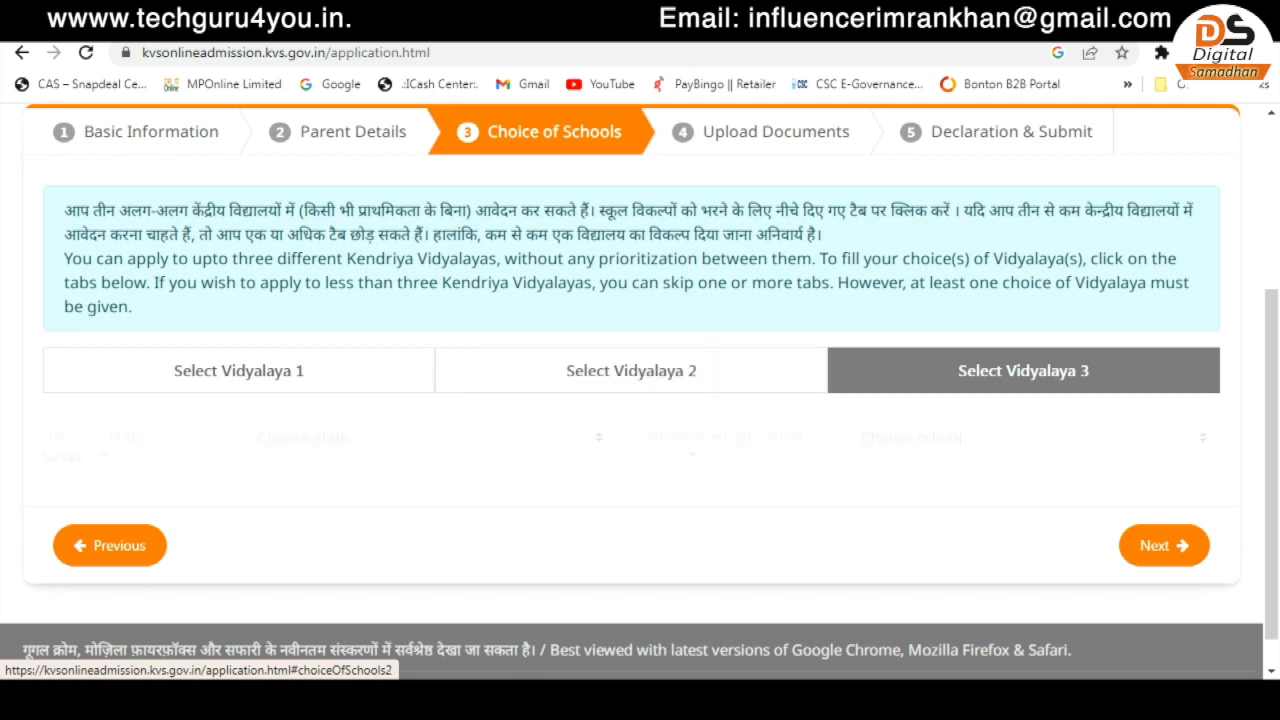
left_click(239, 371)
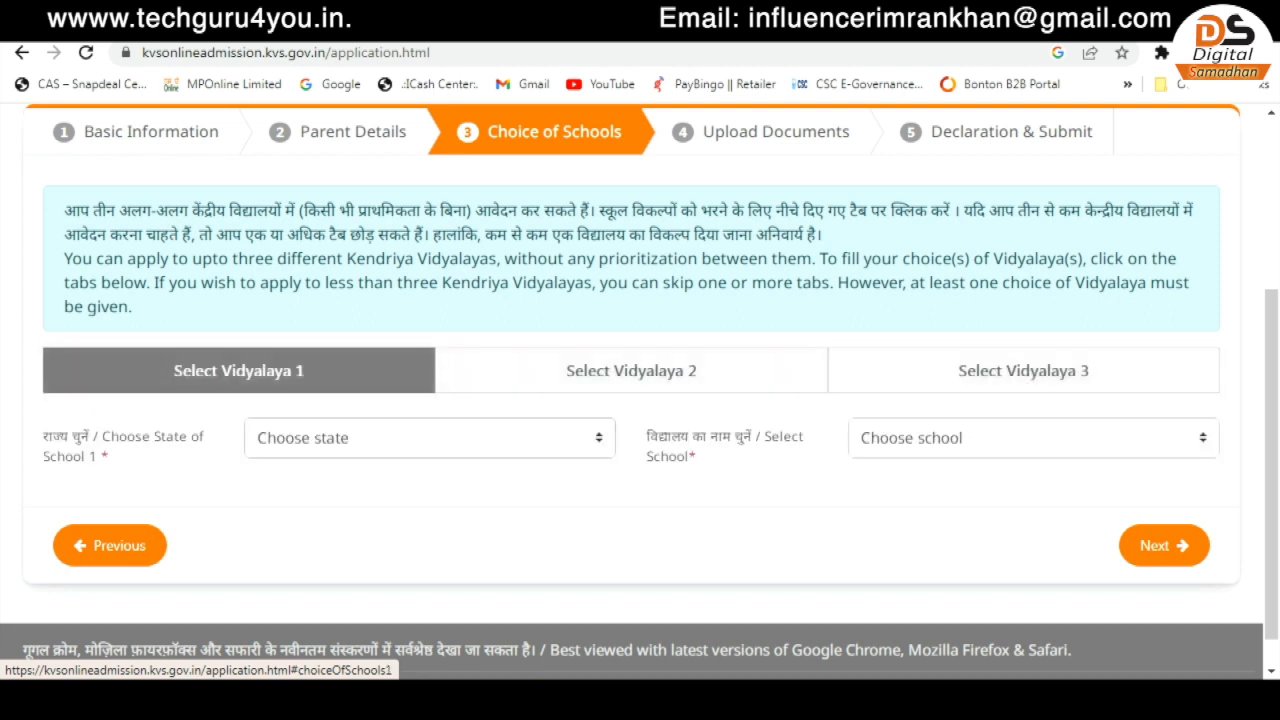
- Select Madhya Pradesh and KV V.F. JABALPUR (SHIFT-I) as the first school choice
left_click(430, 438)
key("m")
key("Return")
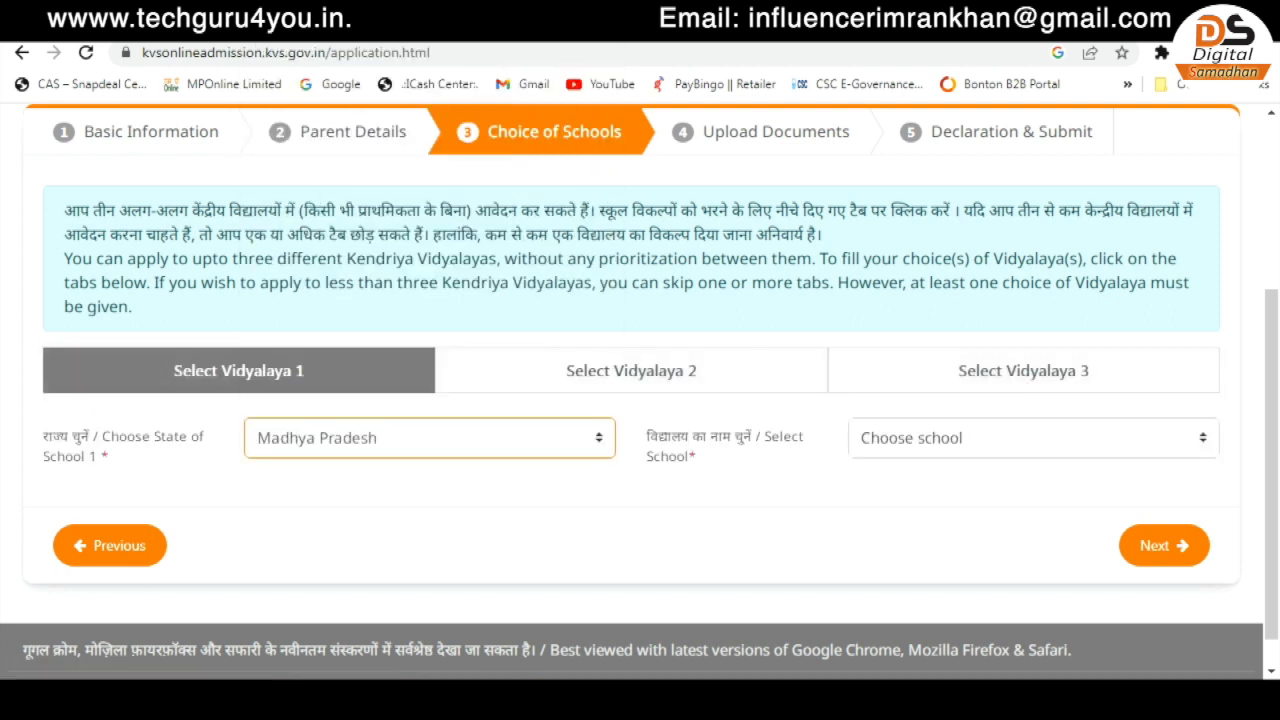
left_click(1033, 438)
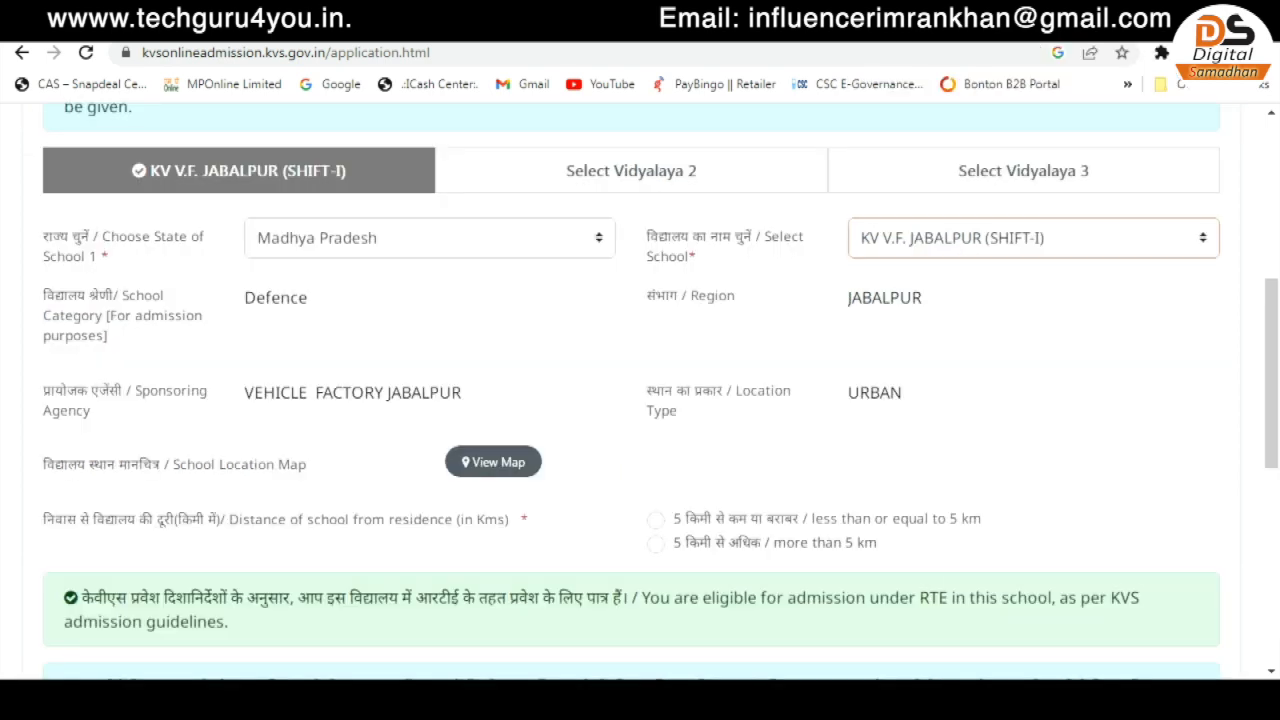
left_click(655, 519)
scroll(640, 400, "down", 1)
scroll(640, 400, "up", 1)
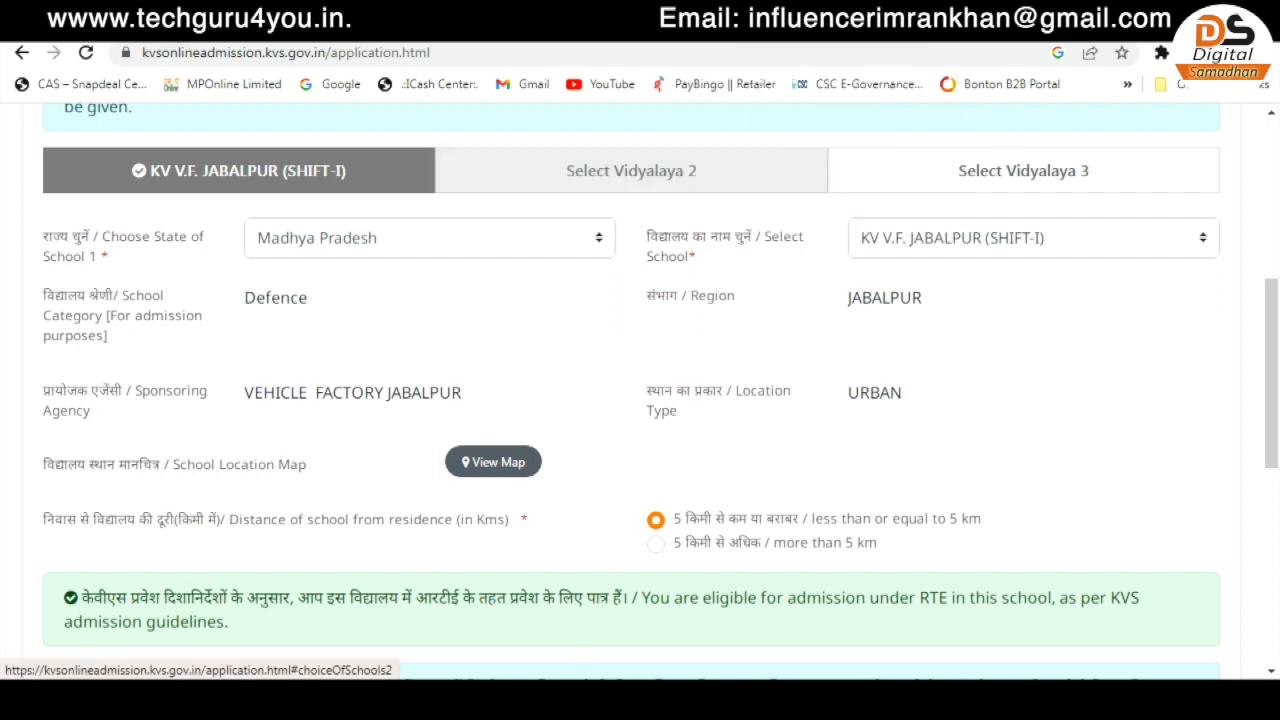
scroll(640, 400, "down", 4)
scroll(640, 400, "down", 1)
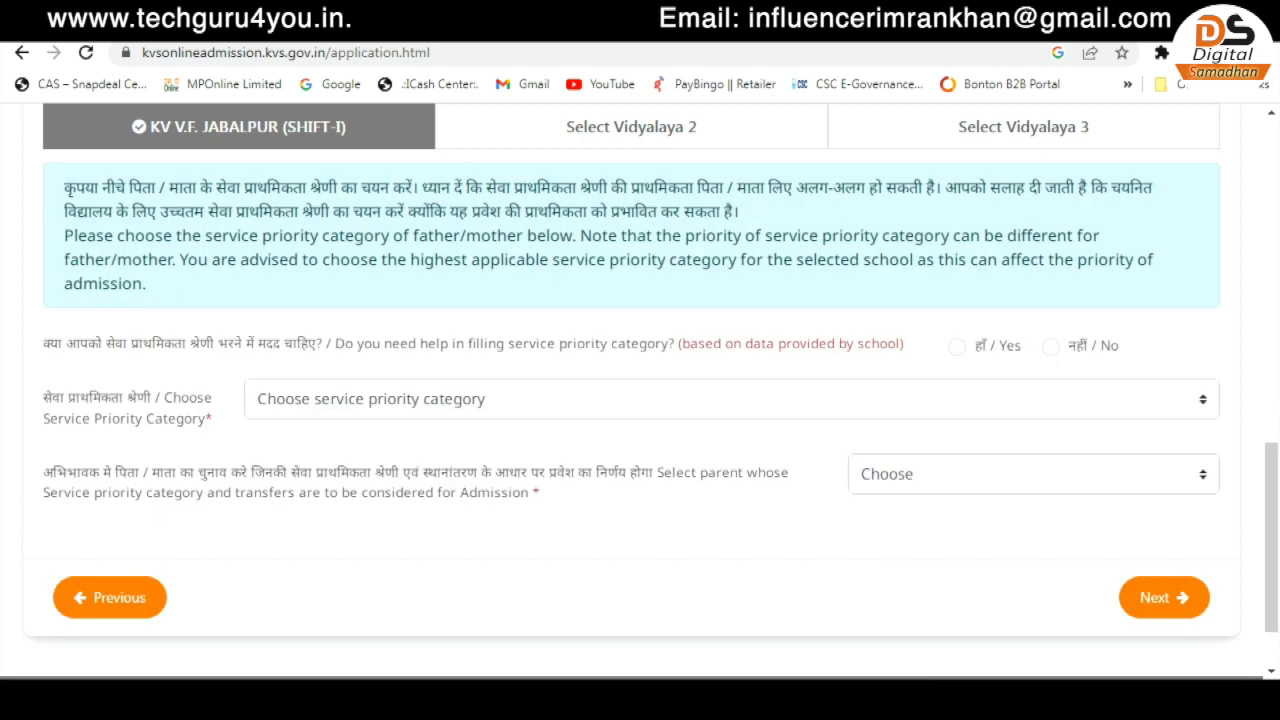
- Give the first school service category 5, status NA, parent Not Applicable, then open choice 2
left_click(732, 399)
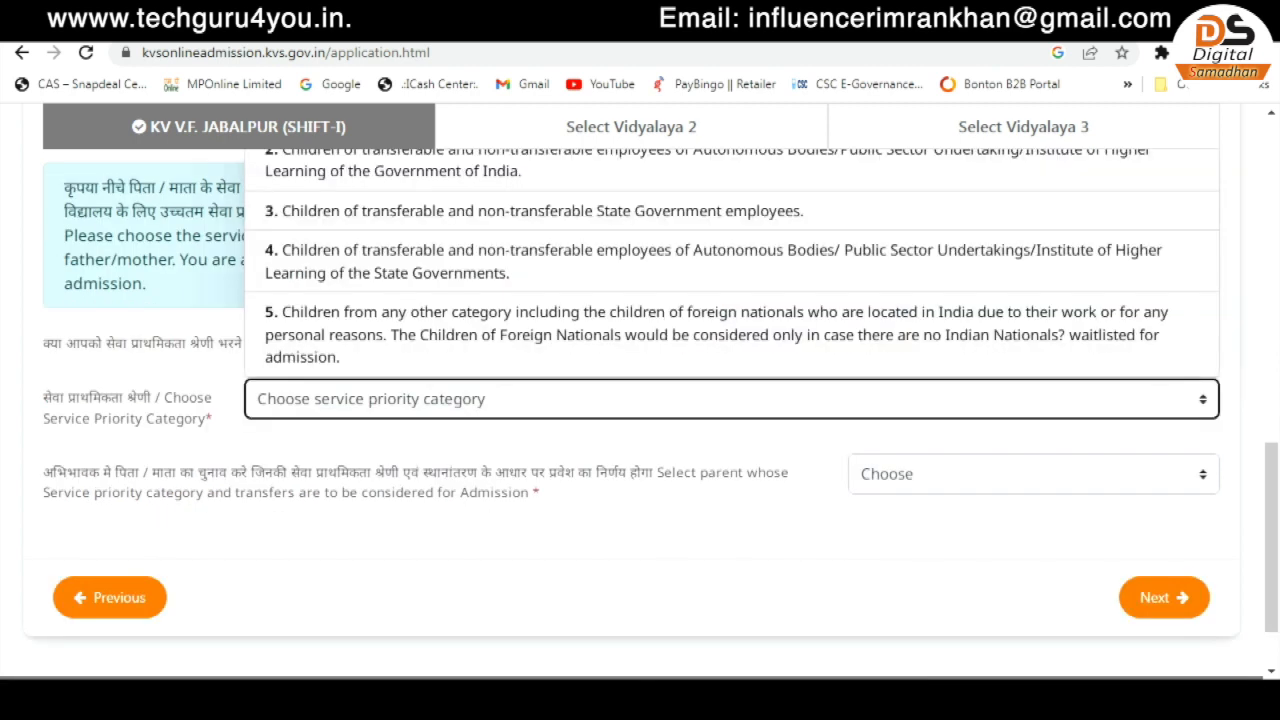
left_click(732, 333)
left_click(957, 345)
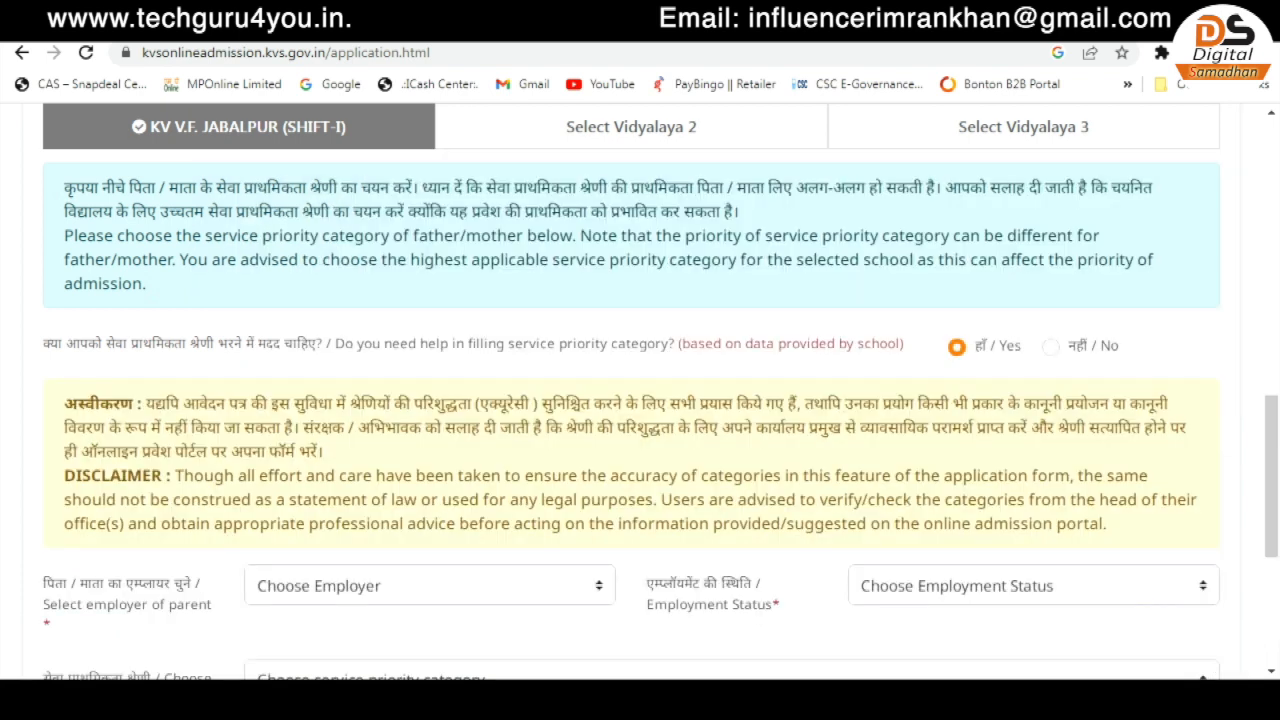
scroll(640, 400, "down", 2)
left_click(430, 385)
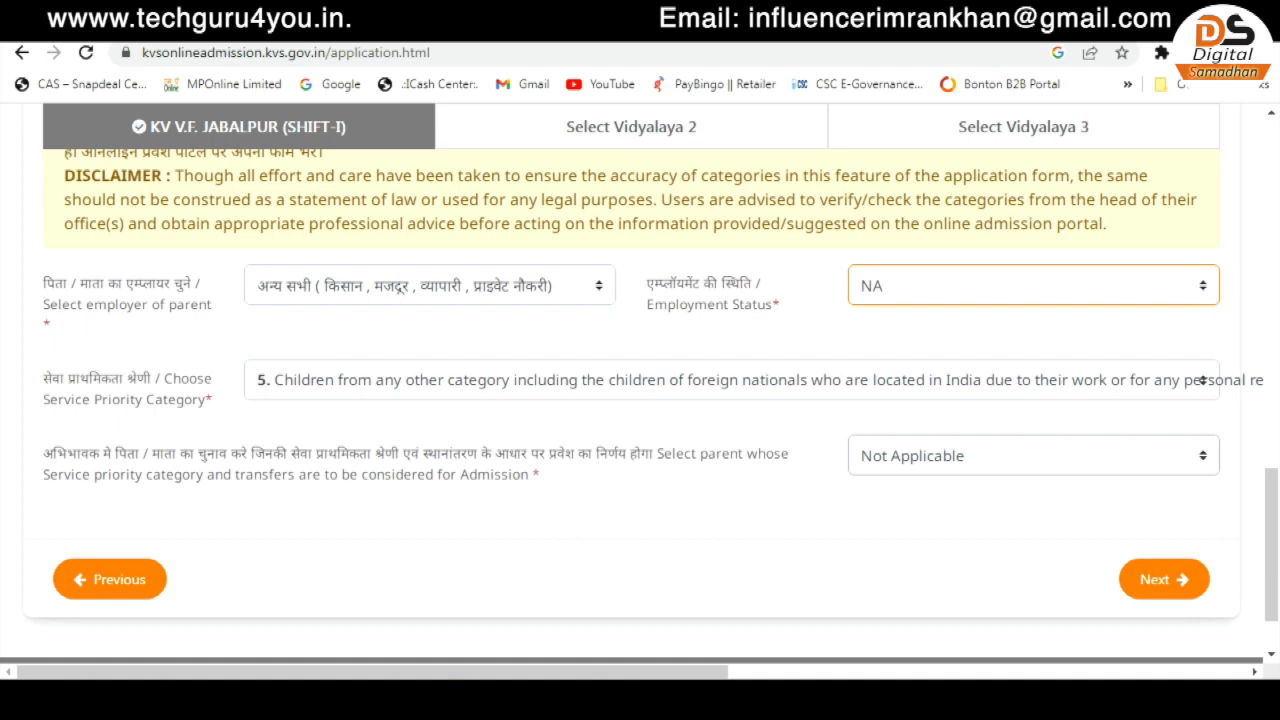
left_click(1033, 456)
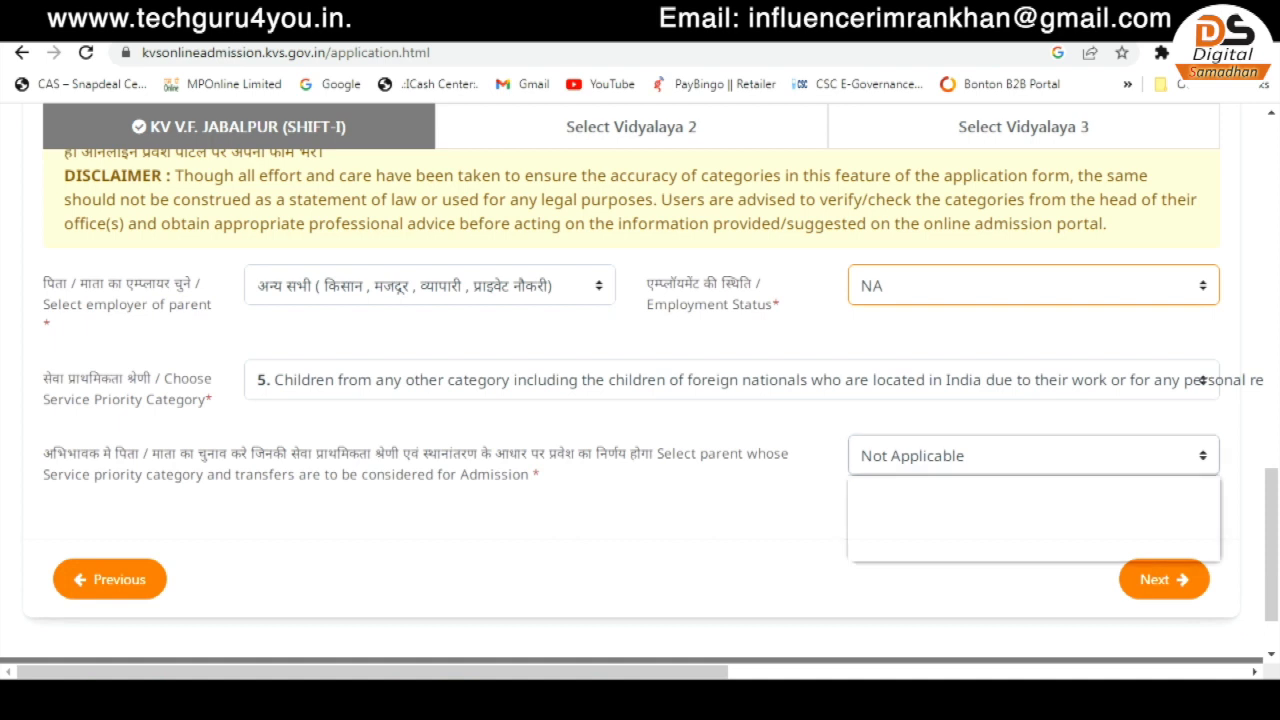
left_click(912, 550)
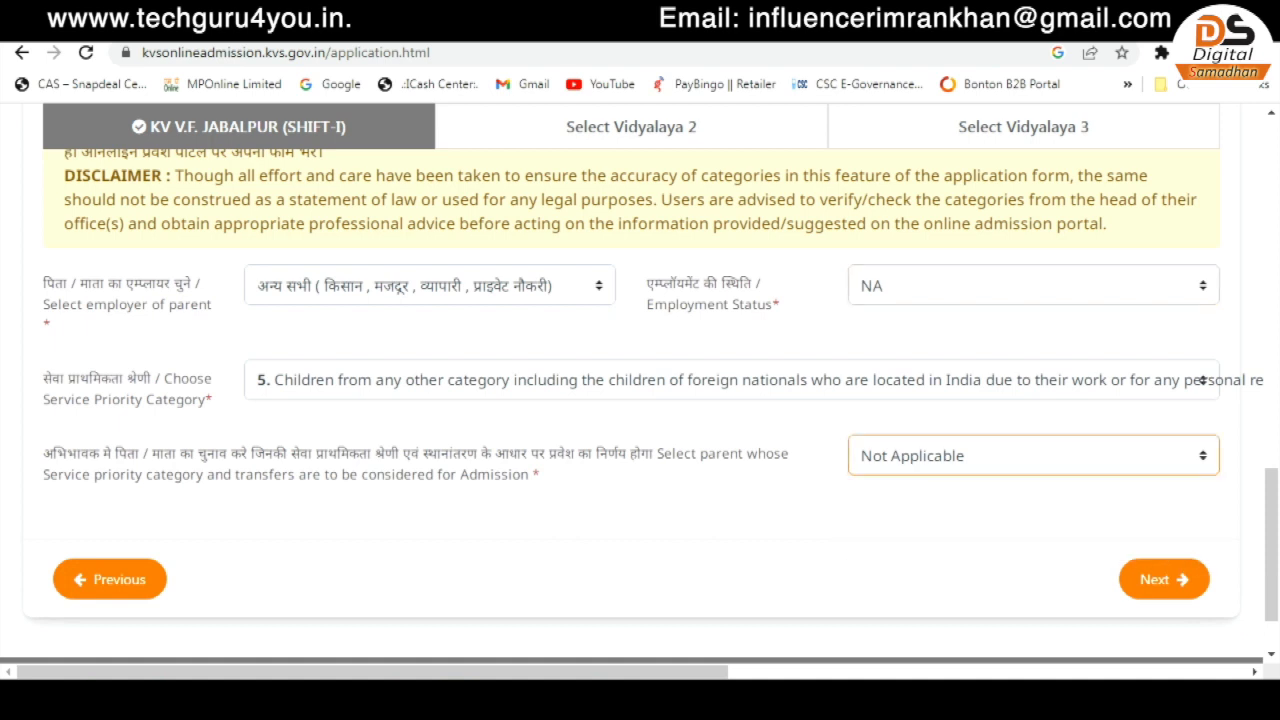
left_click(631, 126)
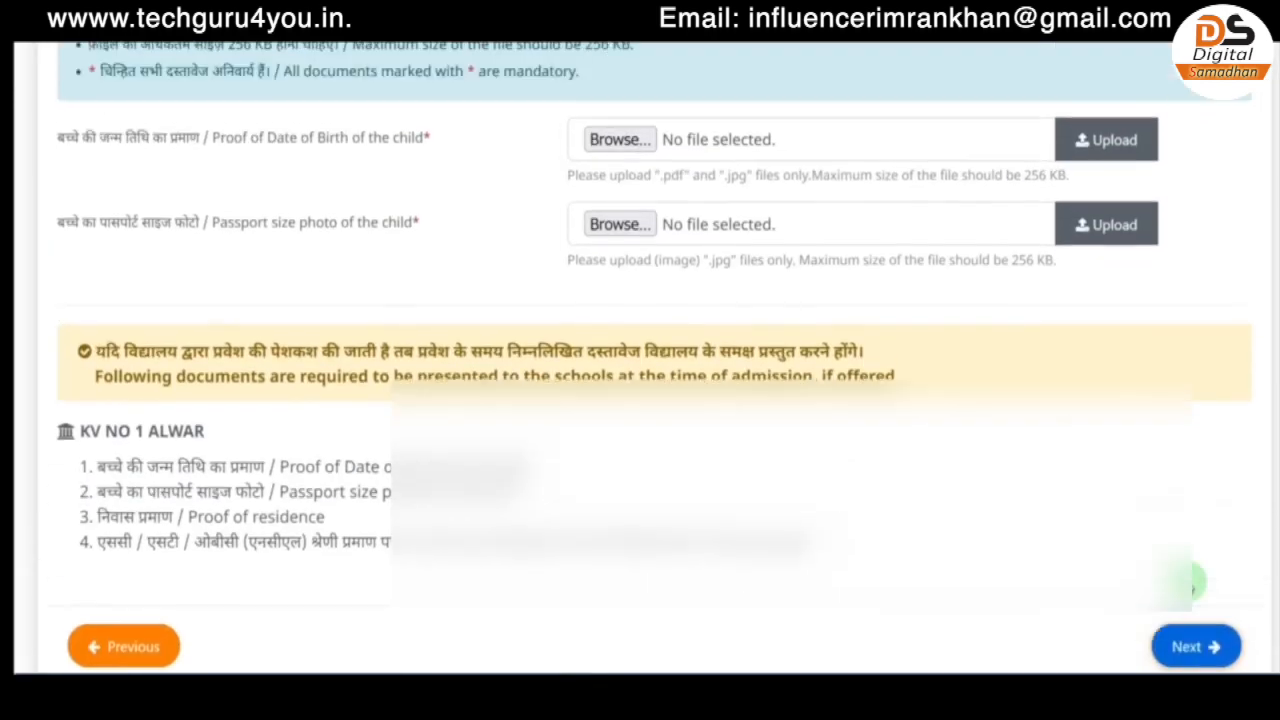
- Review the required documents: birth-date proof, passport photo, residence proof and SC/ST/OBC certificate
scroll(1190, 585, "up", 1)
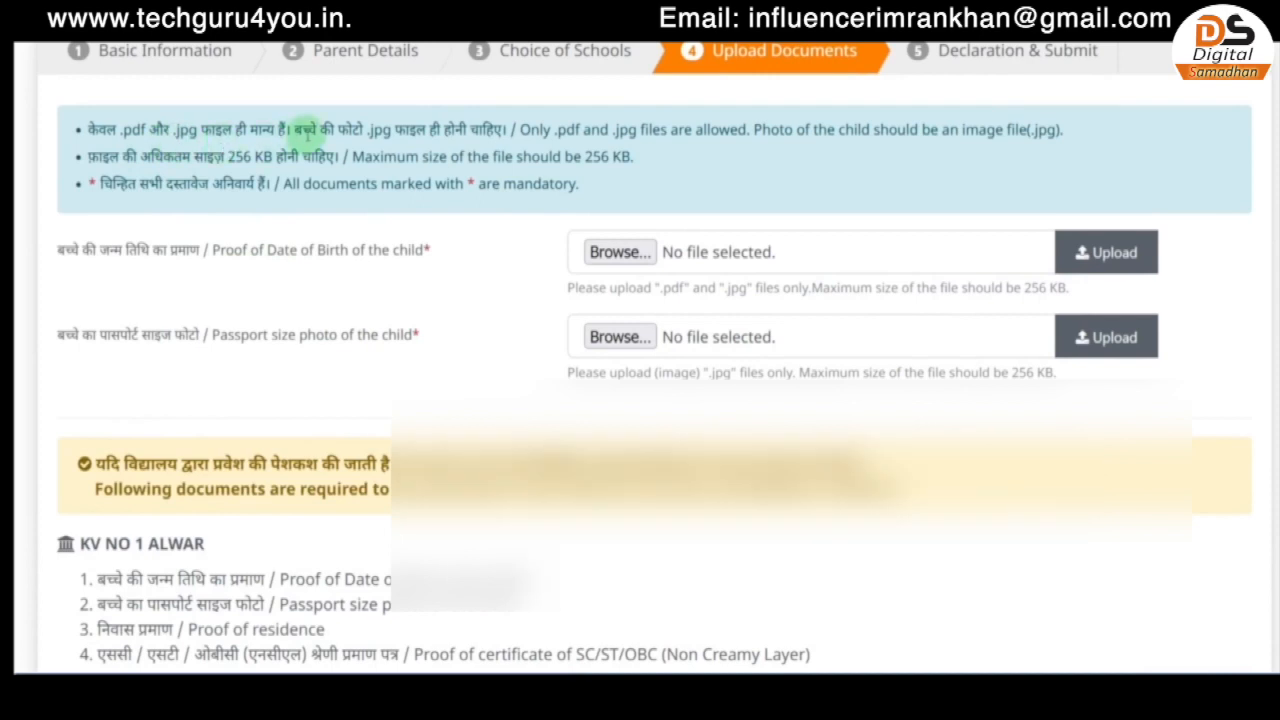
scroll(305, 130, "down", 3)
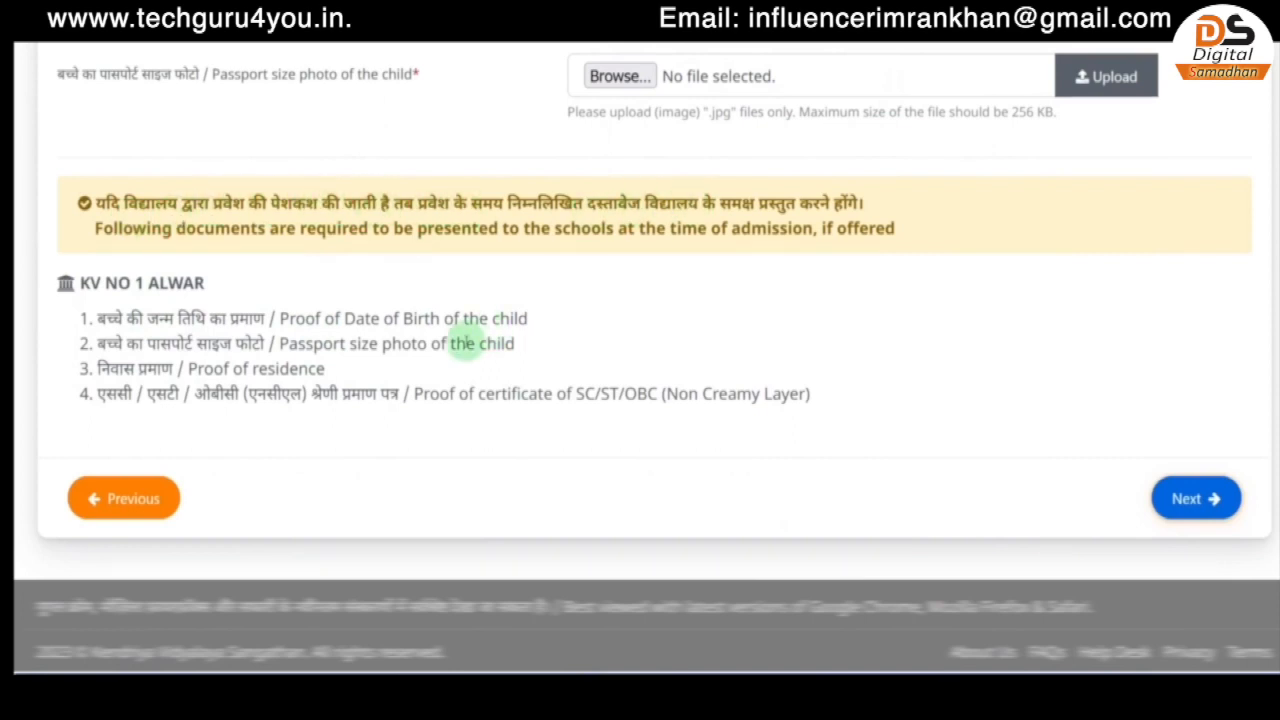
left_click_drag(356, 322, 520, 305)
left_click(520, 305)
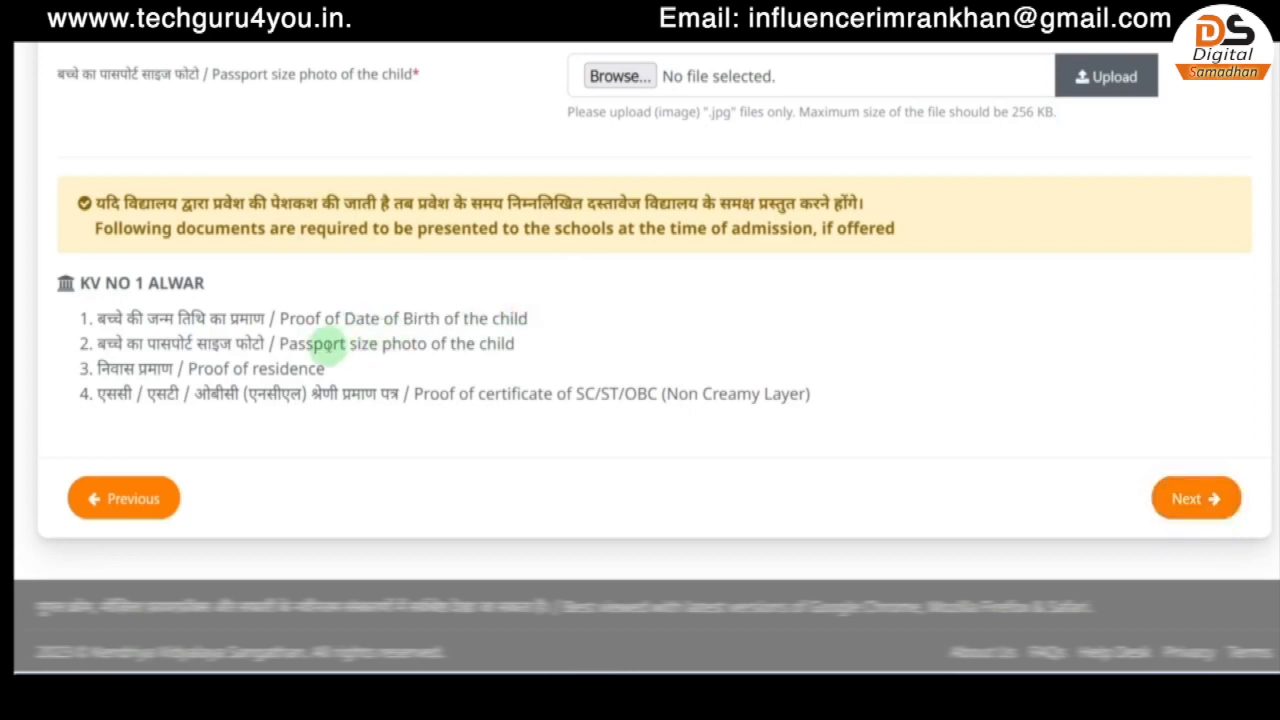
left_click_drag(323, 343, 488, 343)
left_click_drag(212, 370, 312, 369)
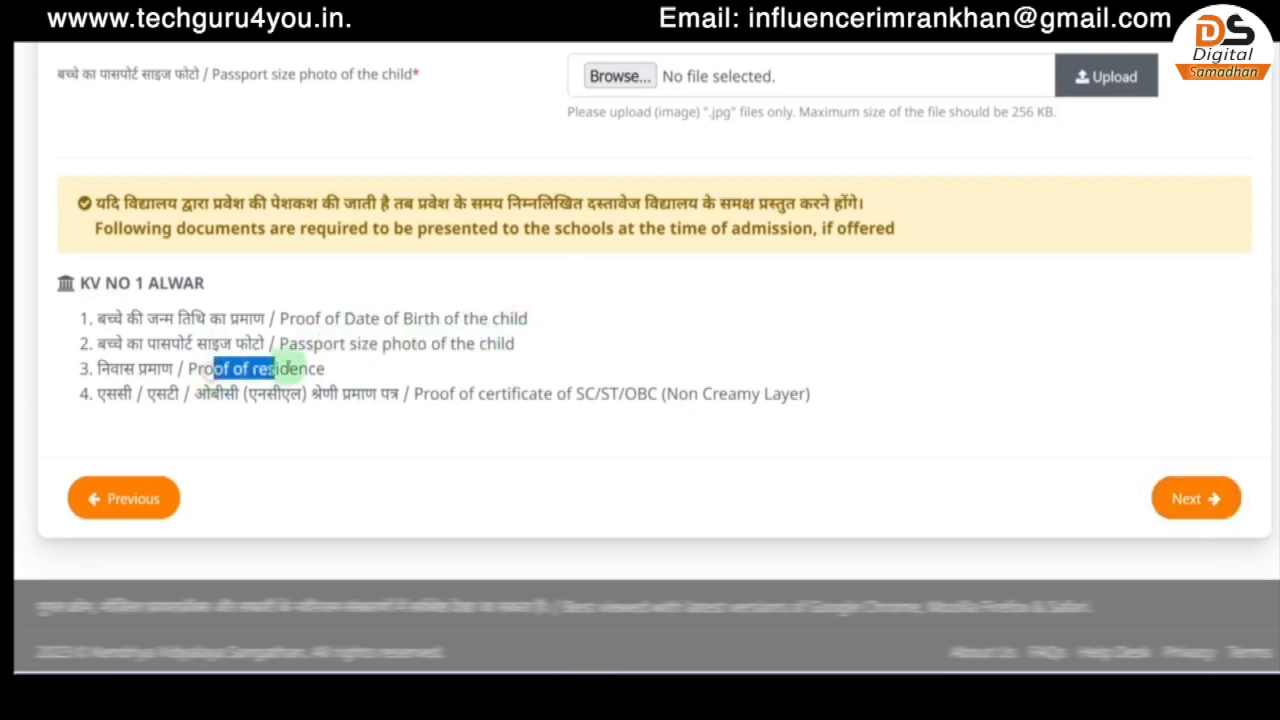
left_click_drag(100, 402, 300, 393)
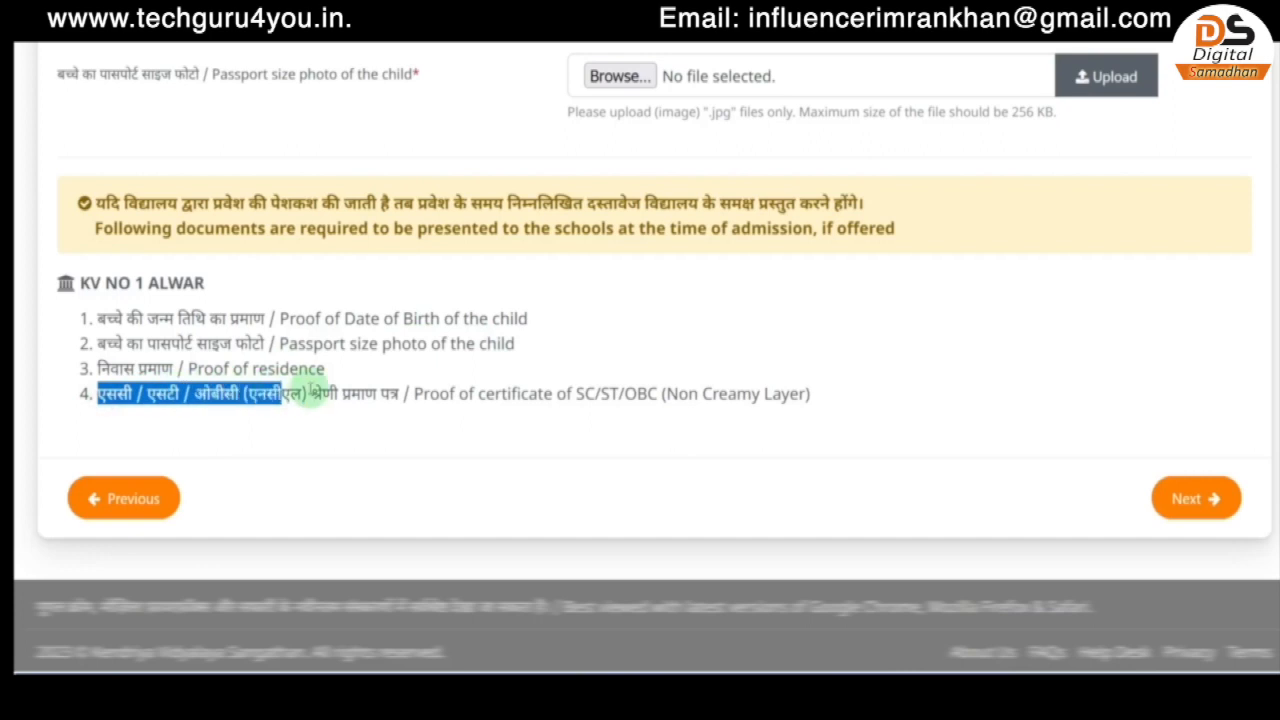
left_click(391, 392)
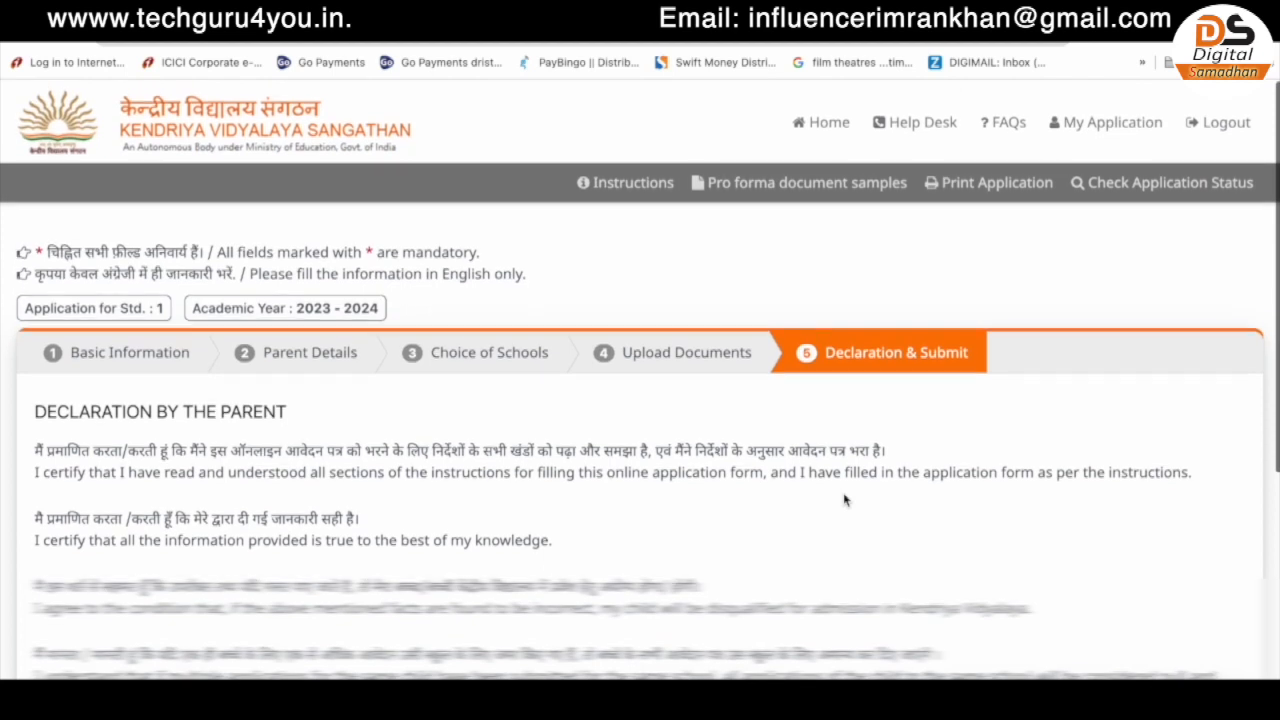
scroll(640, 400, "down", 5)
- Accept the declaration, save the application, and review it in the preview
left_click(535, 450)
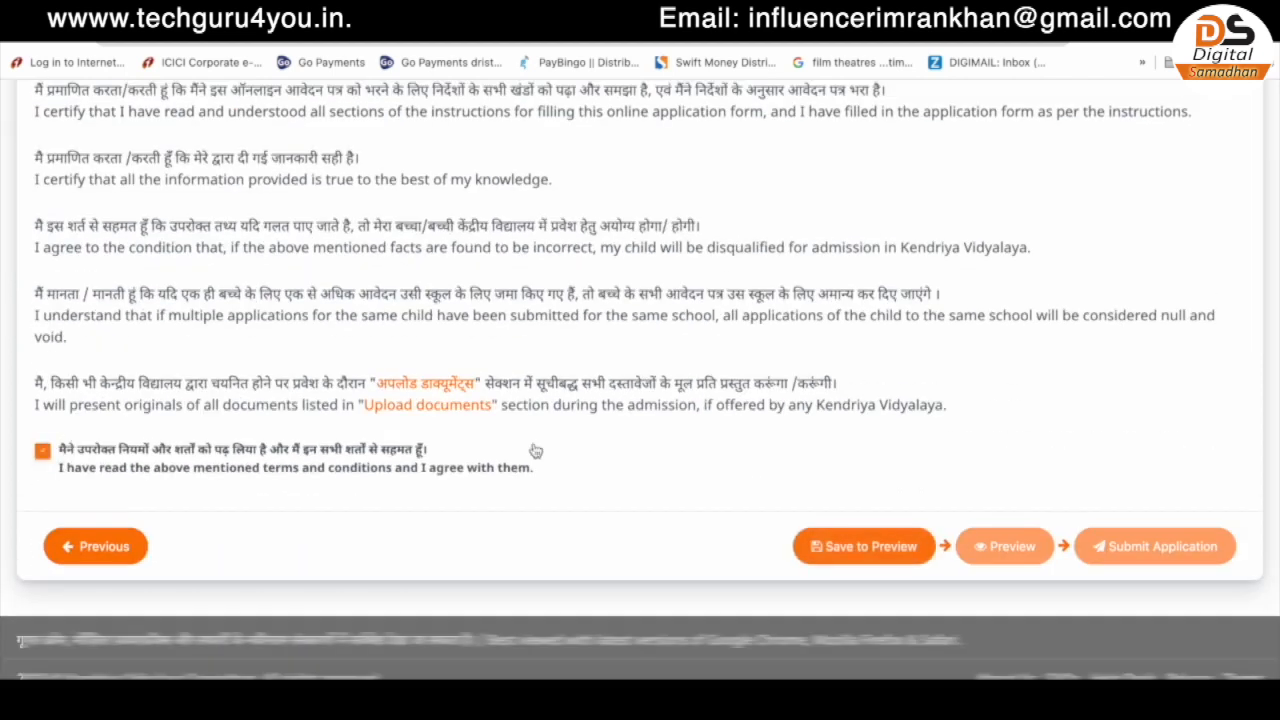
left_click(866, 546)
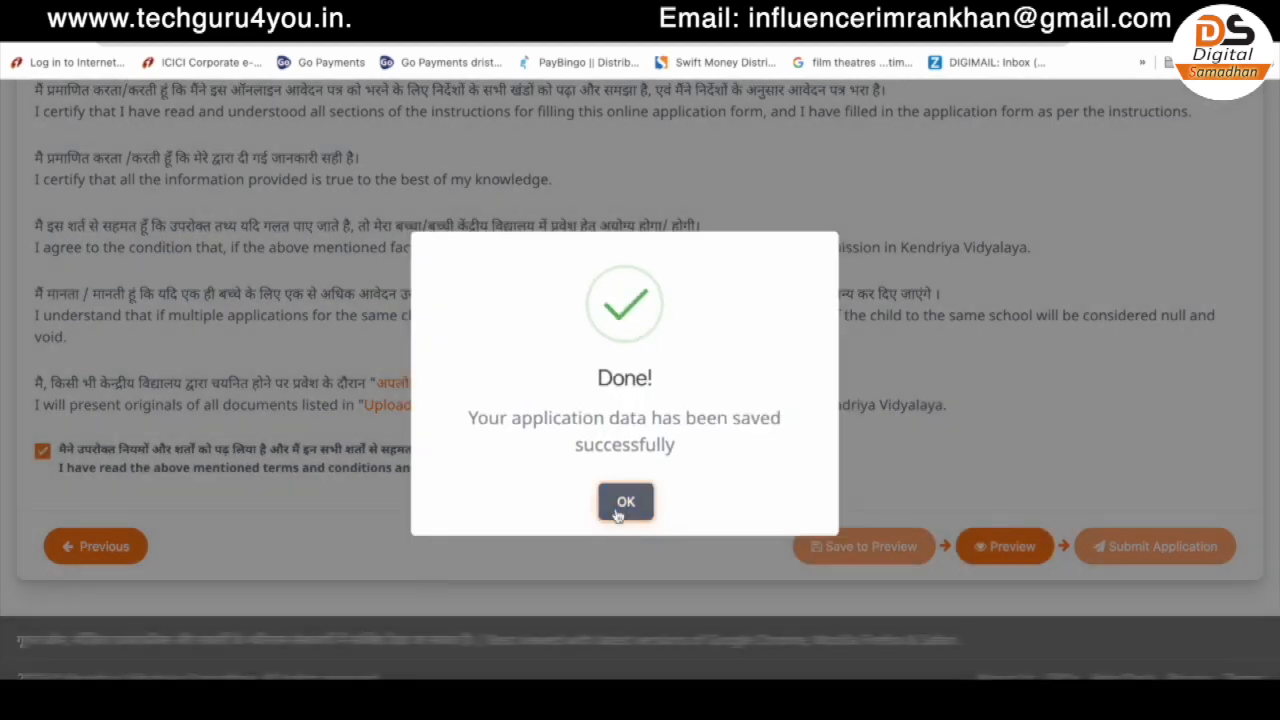
left_click(624, 506)
left_click(1016, 560)
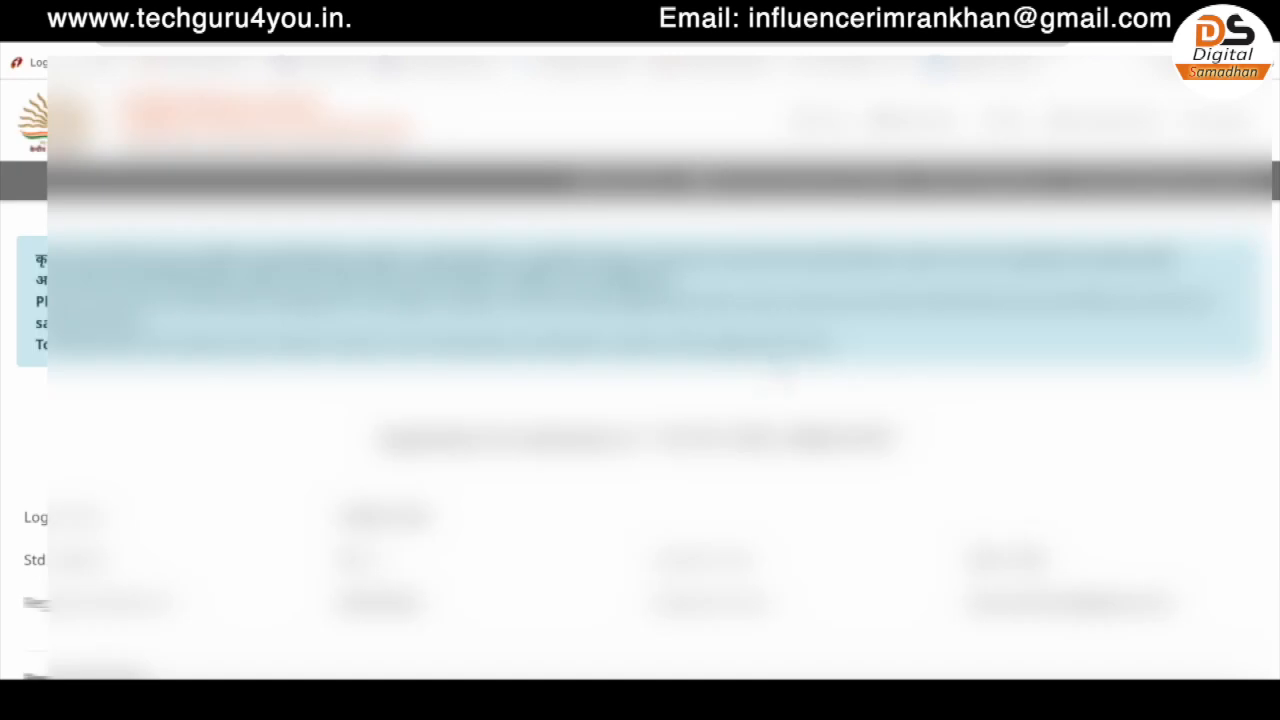
scroll(640, 380, "down", 15)
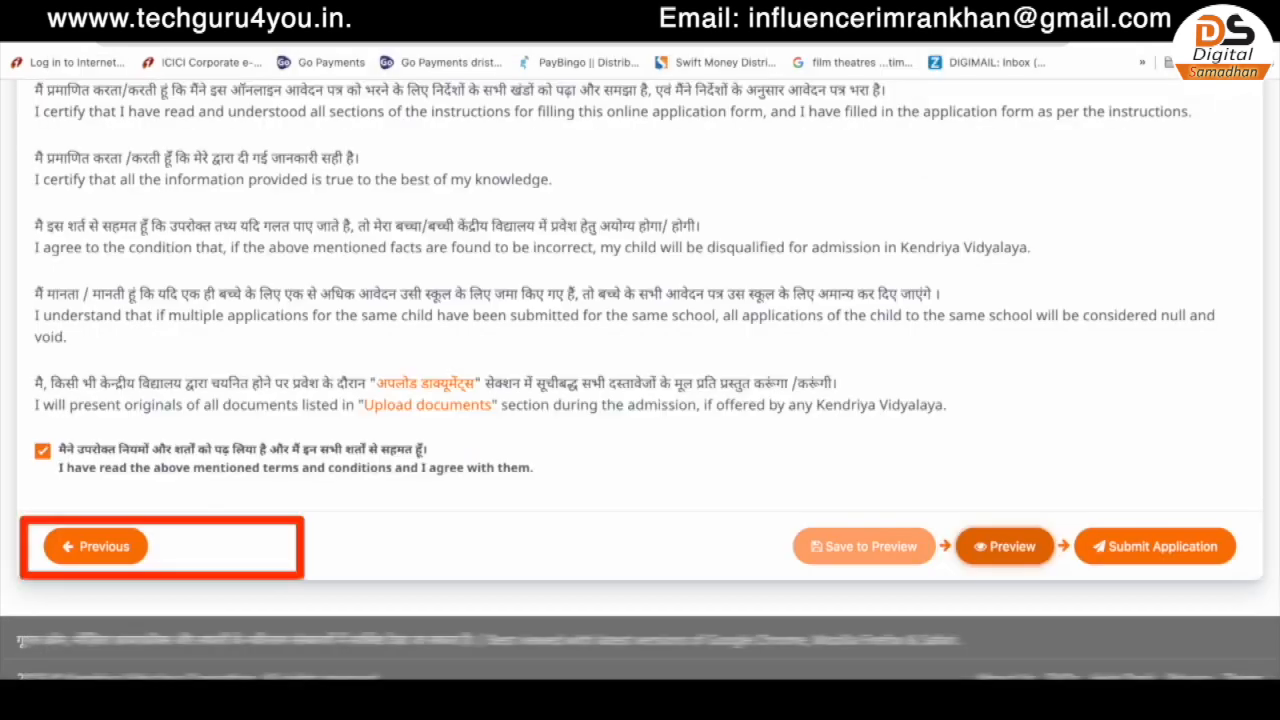
- Submit the application, confirm the submission, and begin entering the mobile OTP
left_click(1160, 546)
left_click(652, 585)
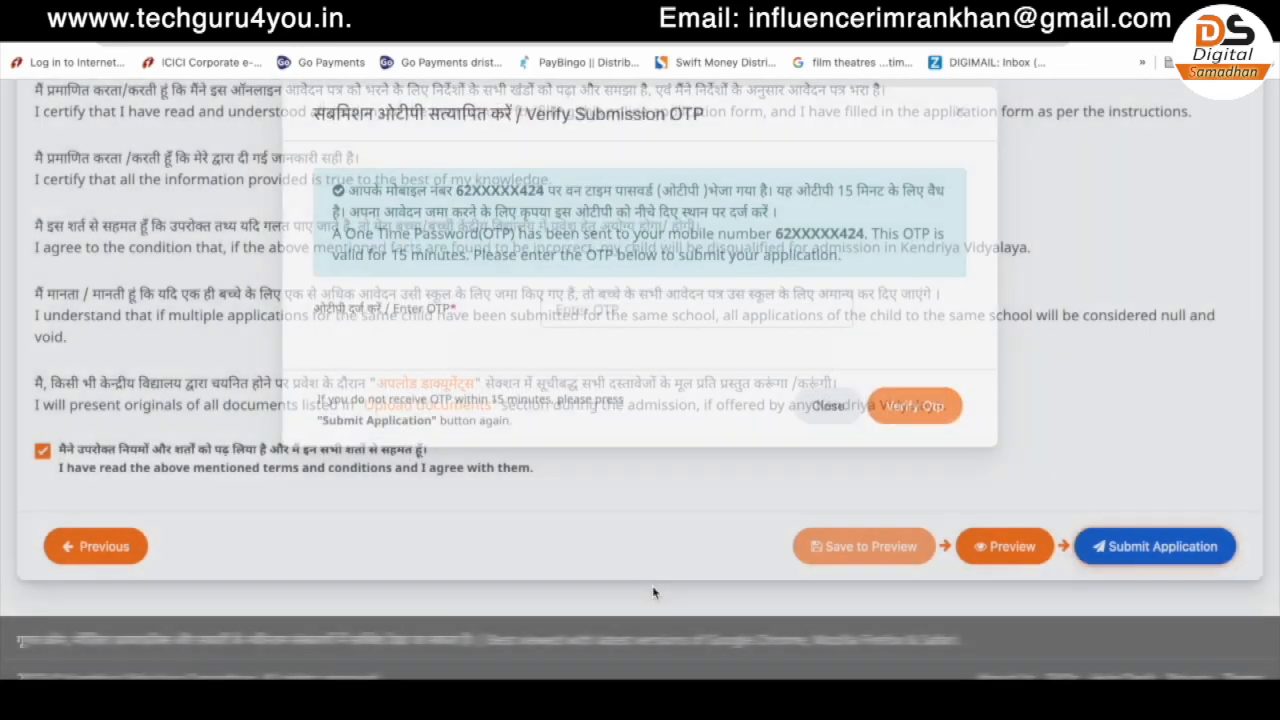
left_click(571, 333)
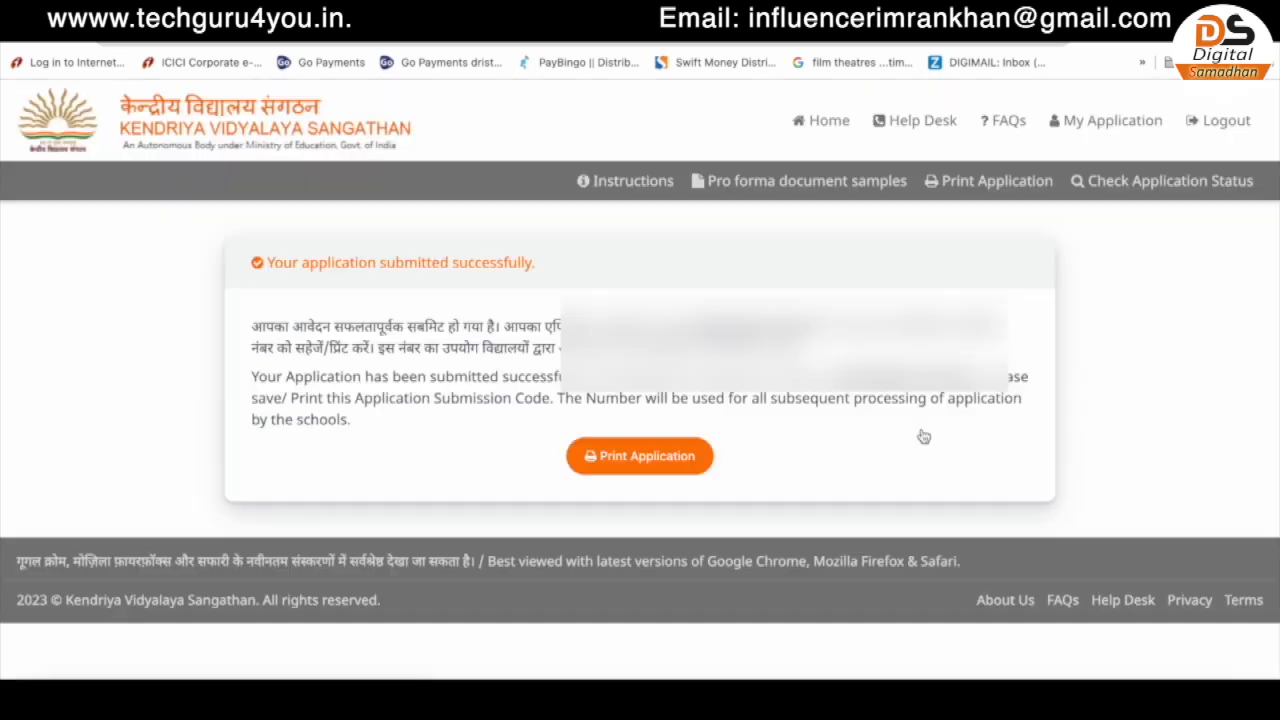
- Open the printable copy of the submitted application and send it to the browser's print dialog
left_click(616, 458)
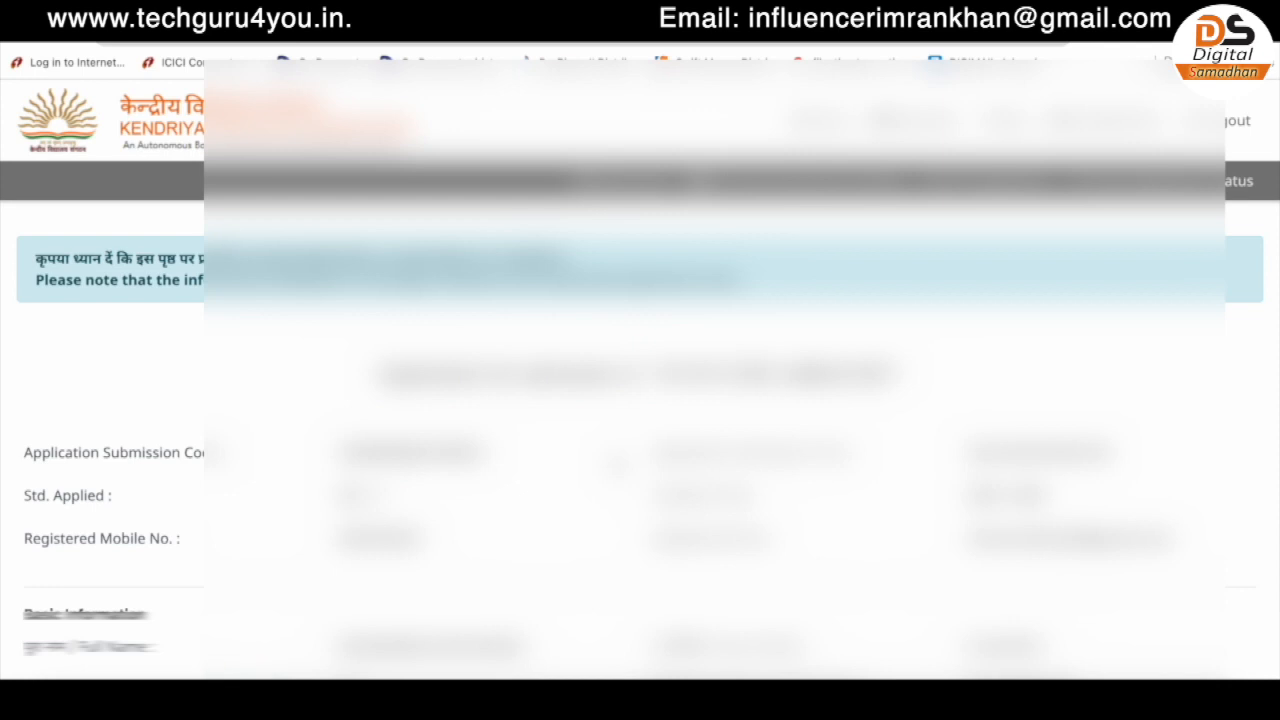
scroll(871, 403, "down", 20)
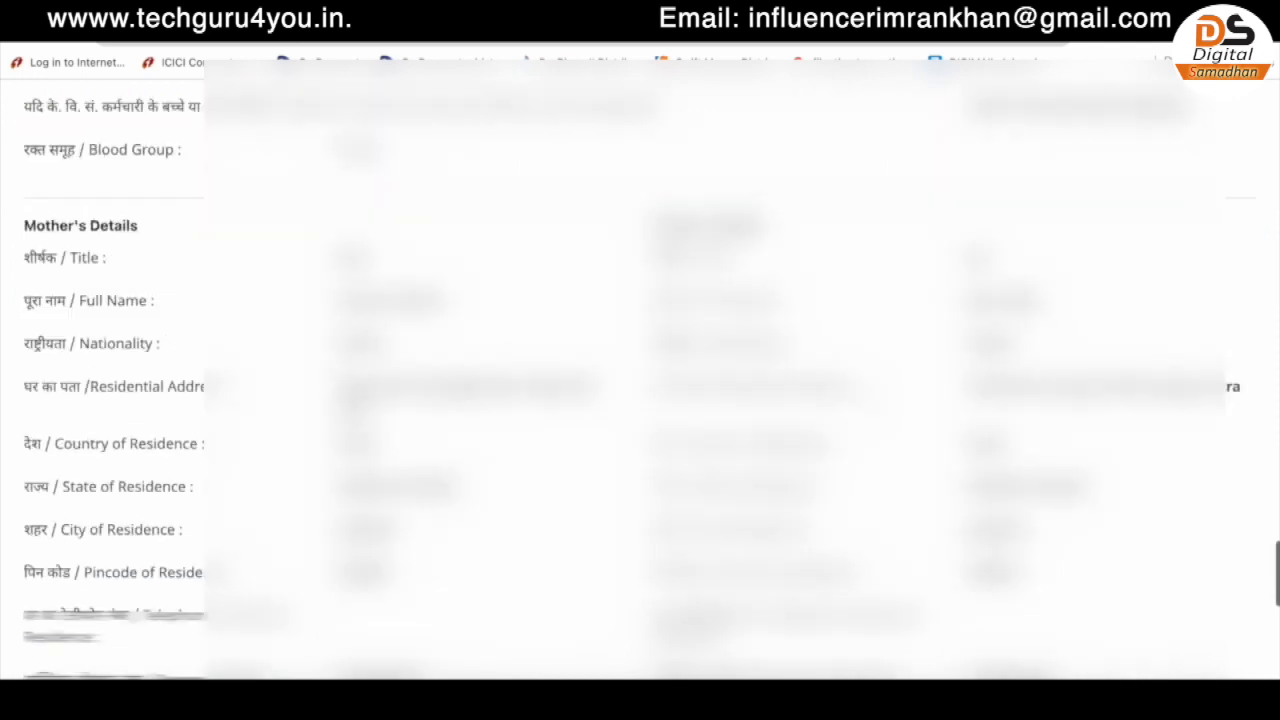
left_click(632, 558)
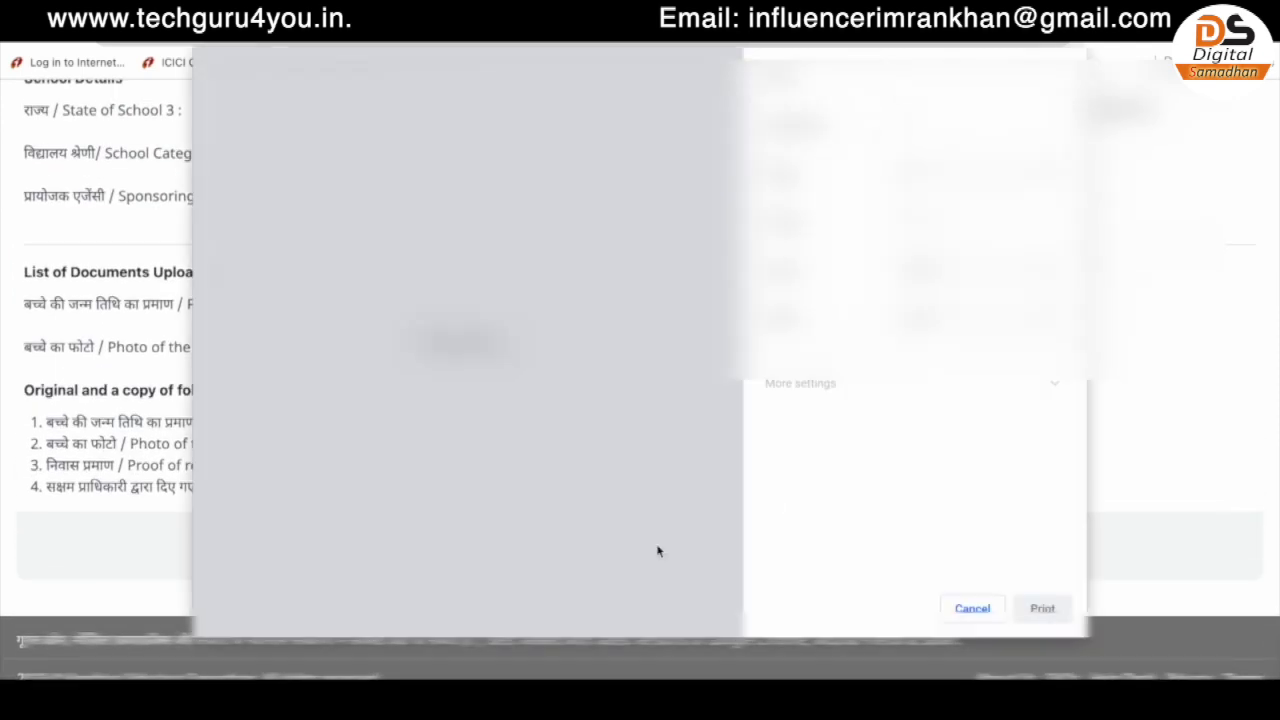